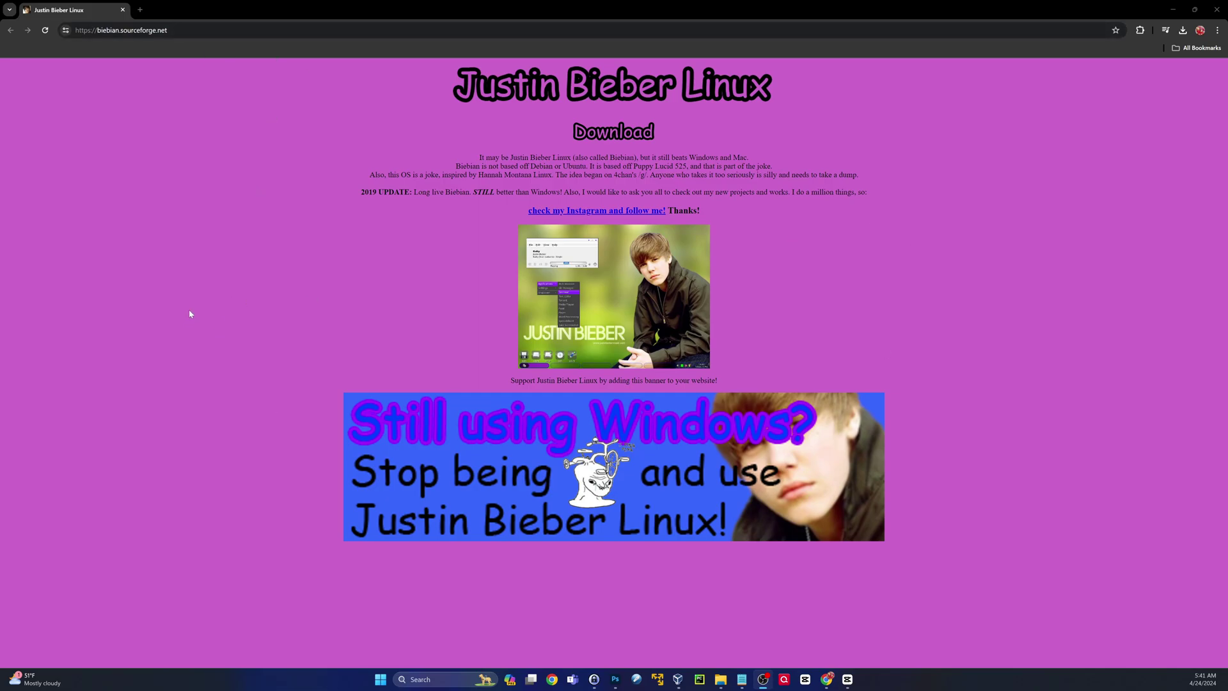
# Step: Download the Justin Bieber Linux ISO from the project site and return to its home page
pyautogui.click(616, 133)
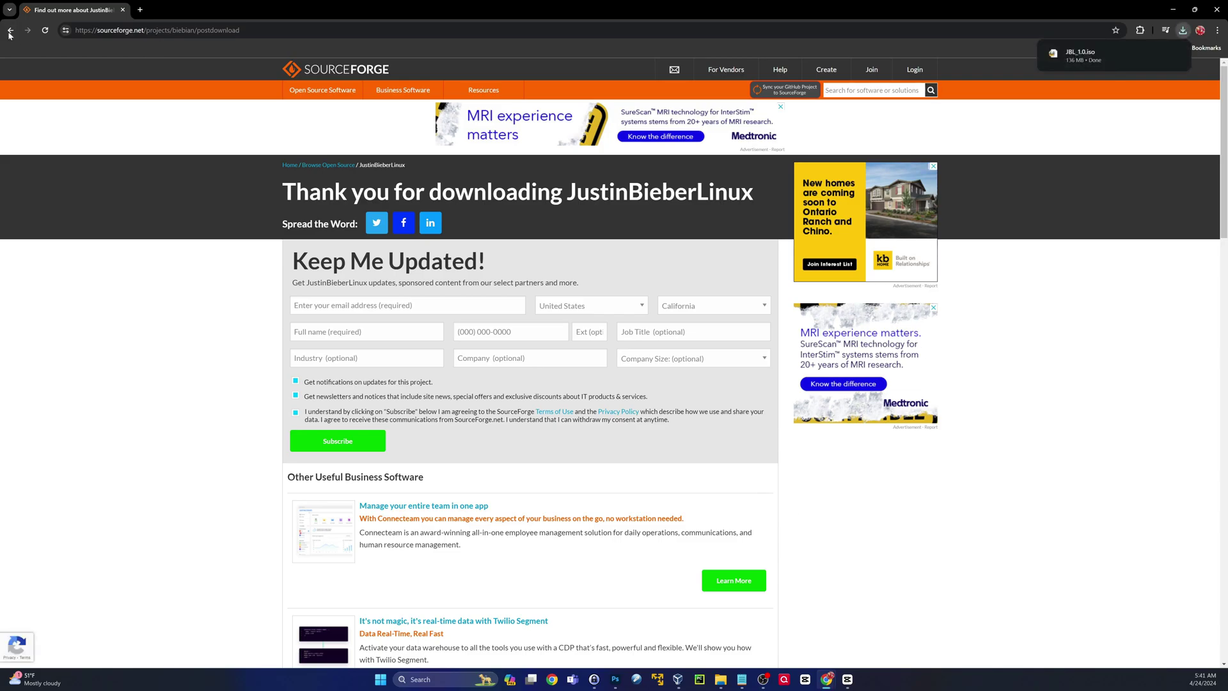
pyautogui.hotkey('alt', 'Left')
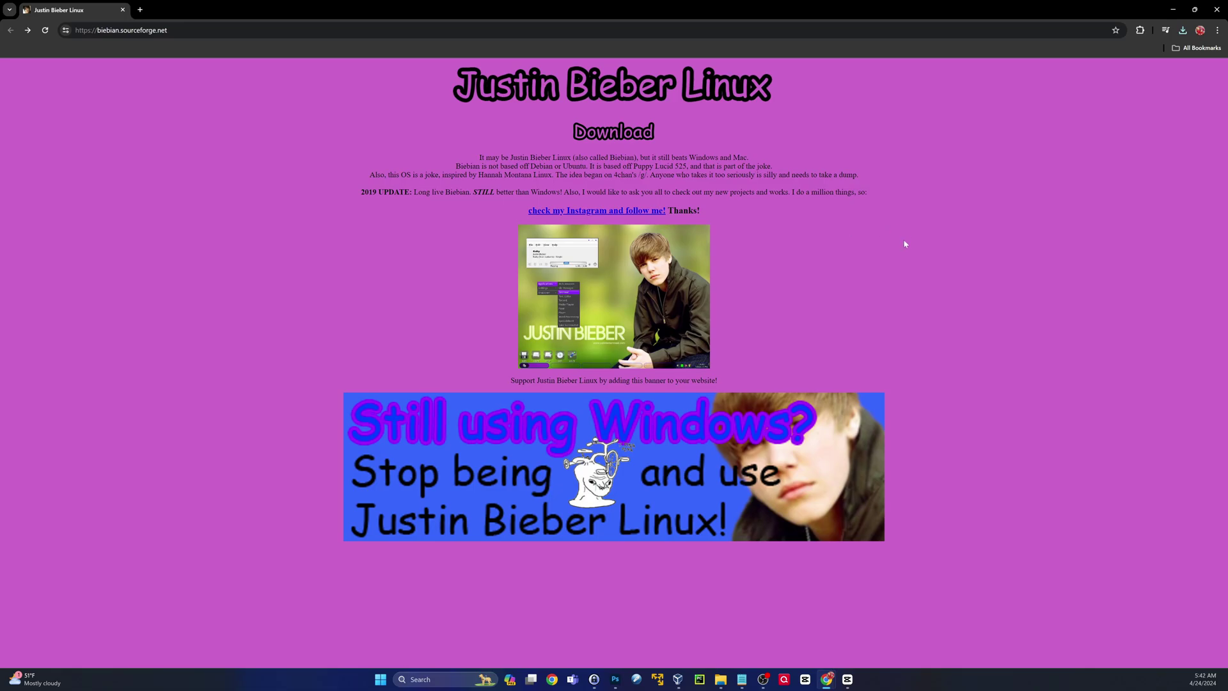
# Step: Switch to VMware Workstation 17 Player and start creating a new virtual machine
pyautogui.moveTo(671, 687)
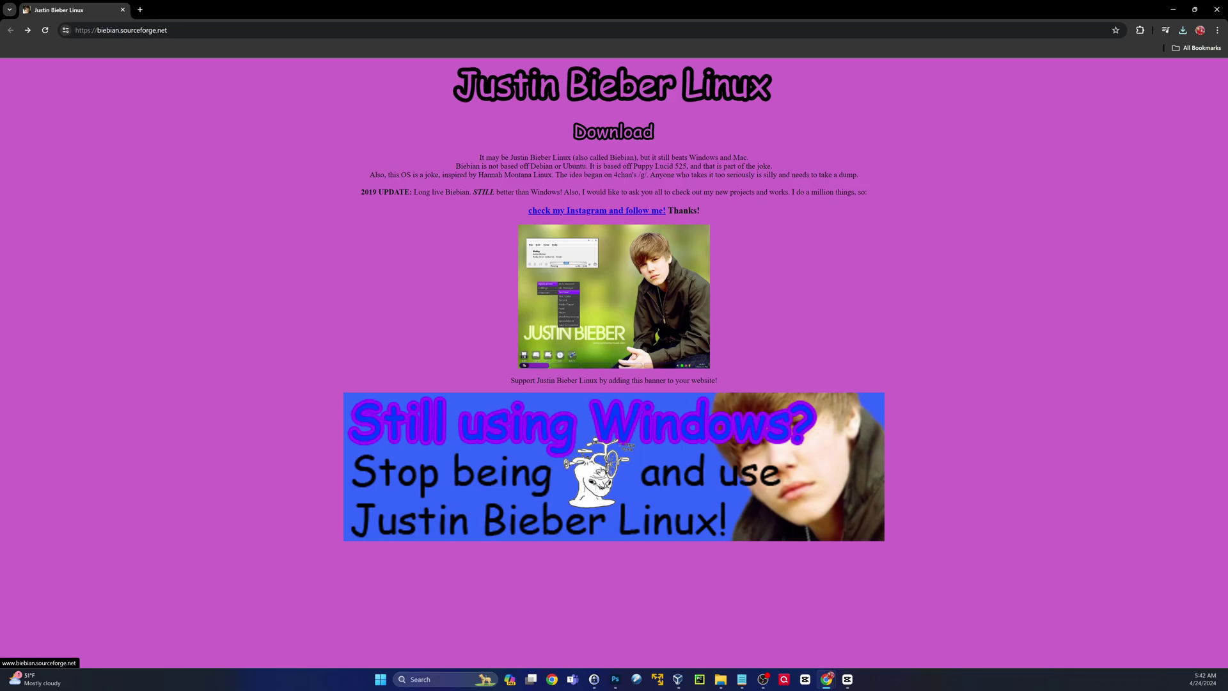
pyautogui.click(659, 681)
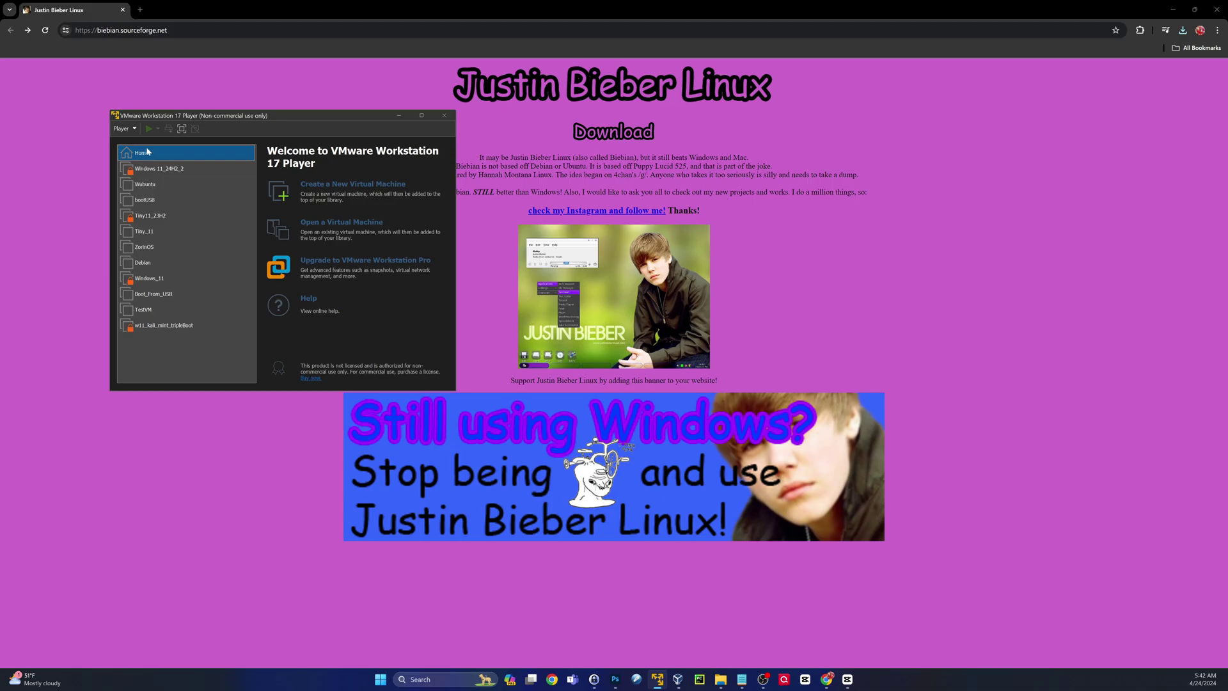
pyautogui.click(133, 129)
pyautogui.moveTo(160, 142)
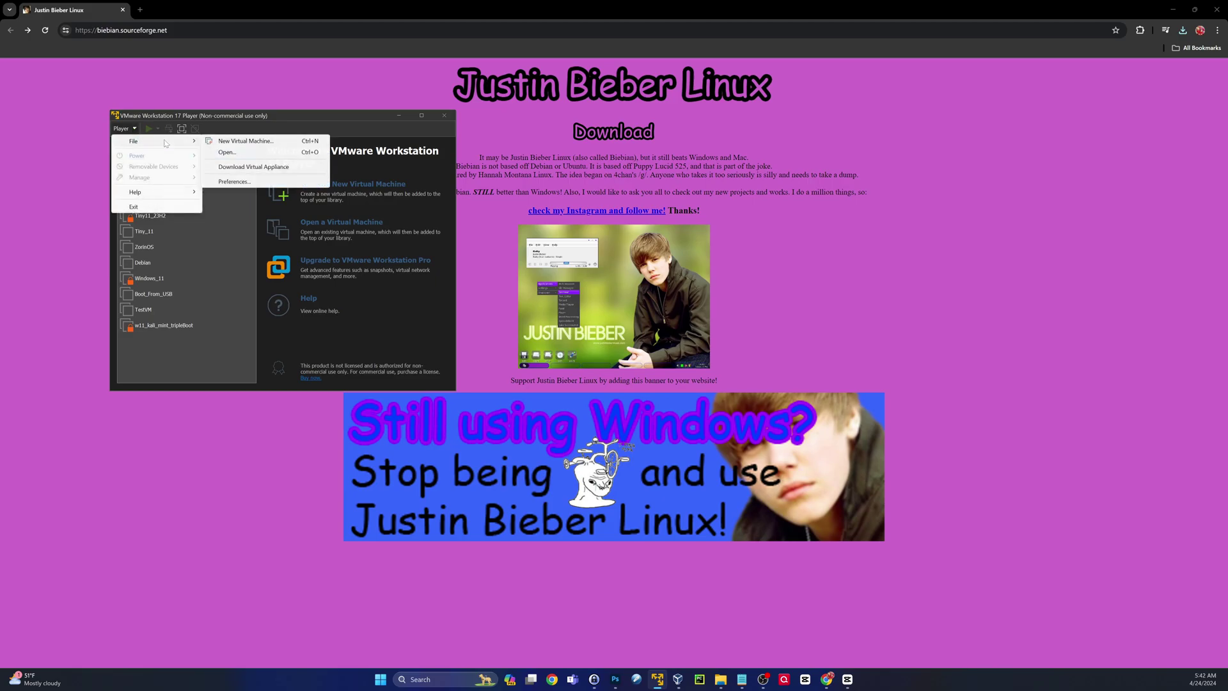
pyautogui.click(259, 144)
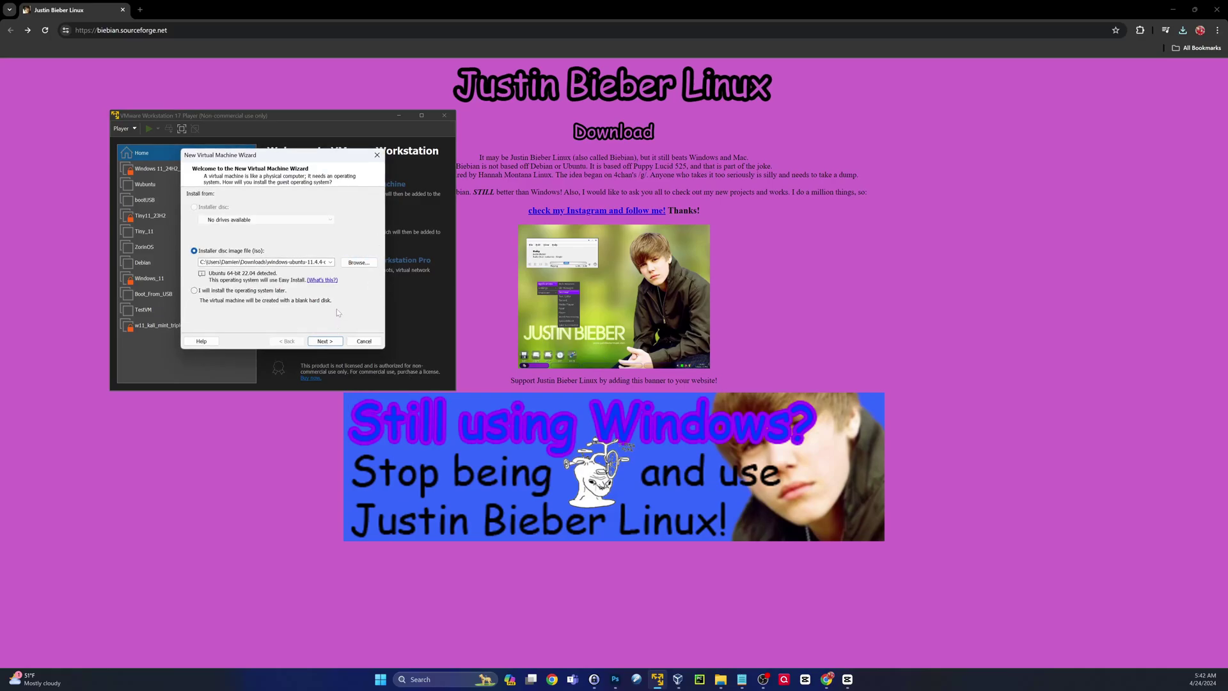
# Step: Use JBL_1.0.iso from the Downloads folder as the installer disc image and continue to the guest operating system choice
pyautogui.click(358, 263)
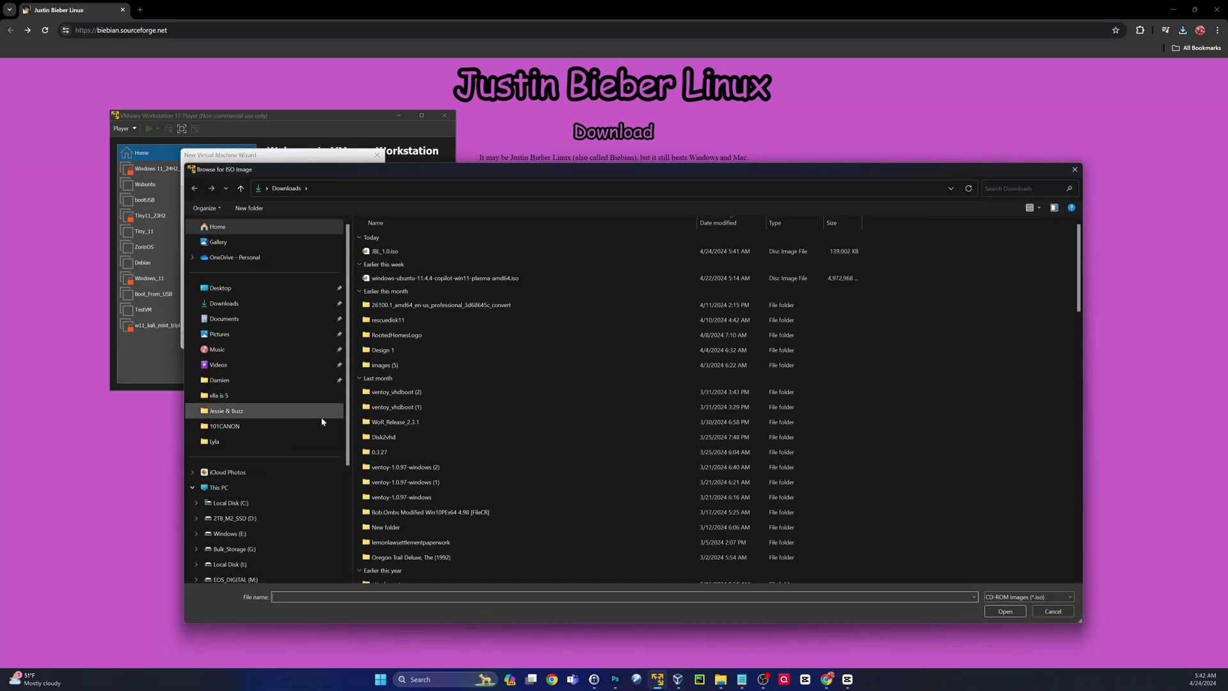
pyautogui.click(256, 303)
pyautogui.click(404, 251)
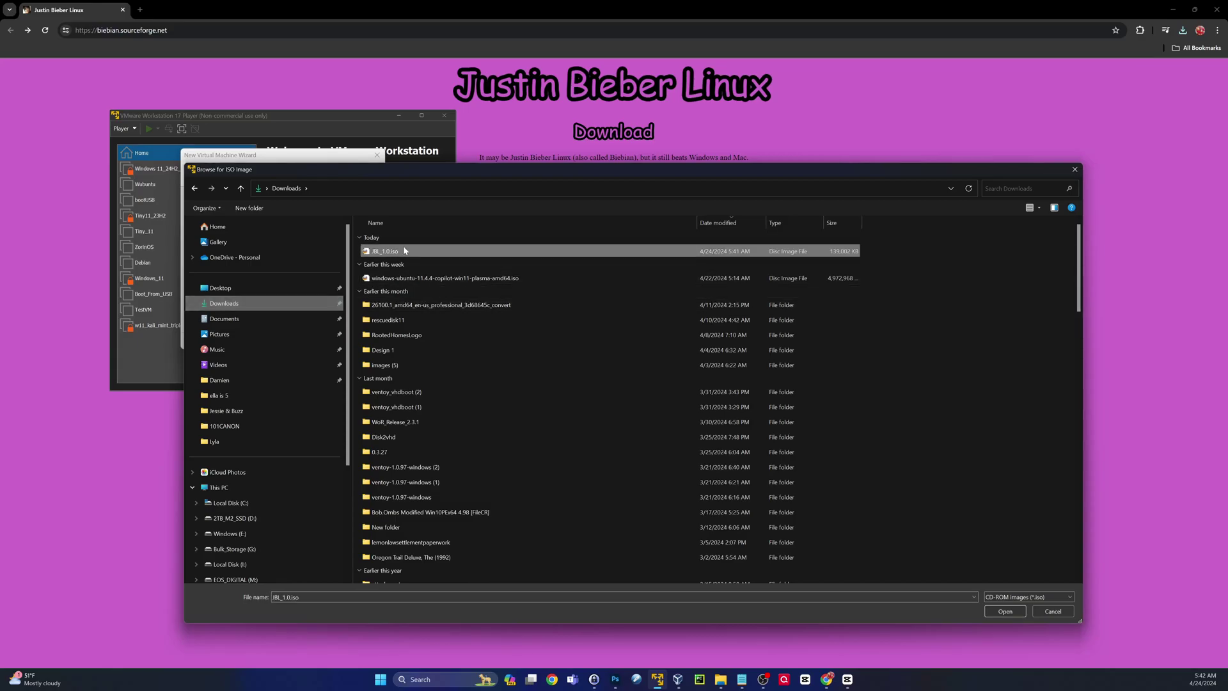
pyautogui.click(1025, 614)
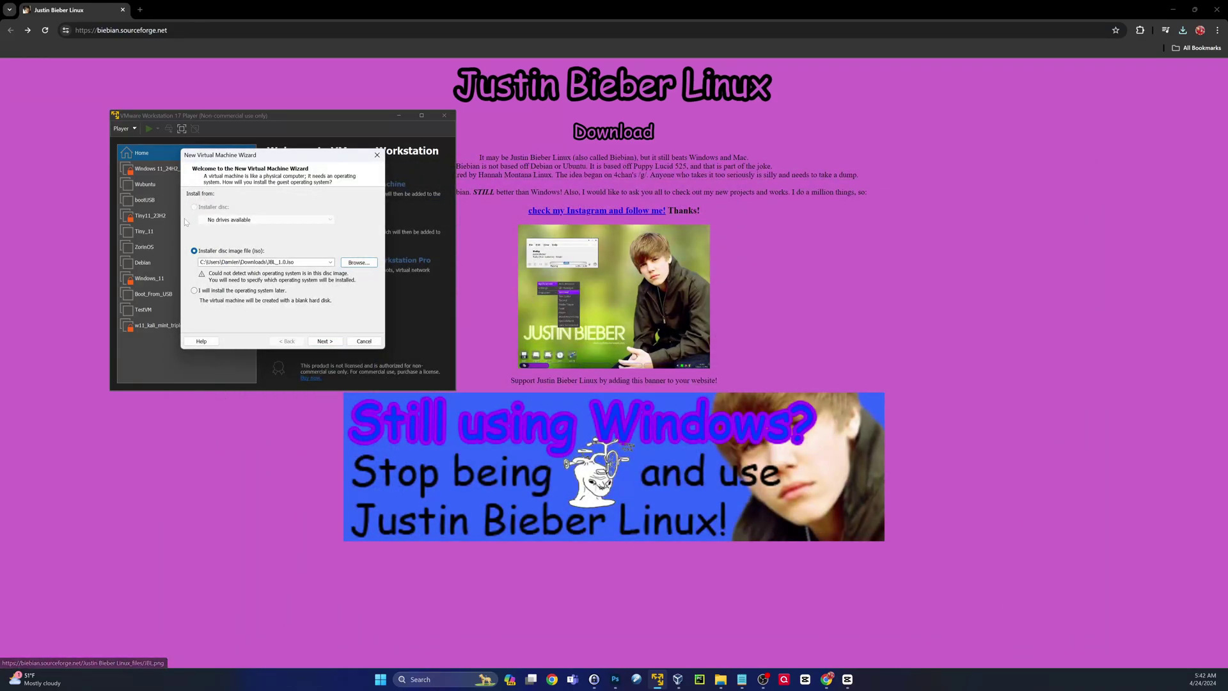
pyautogui.press('Return')
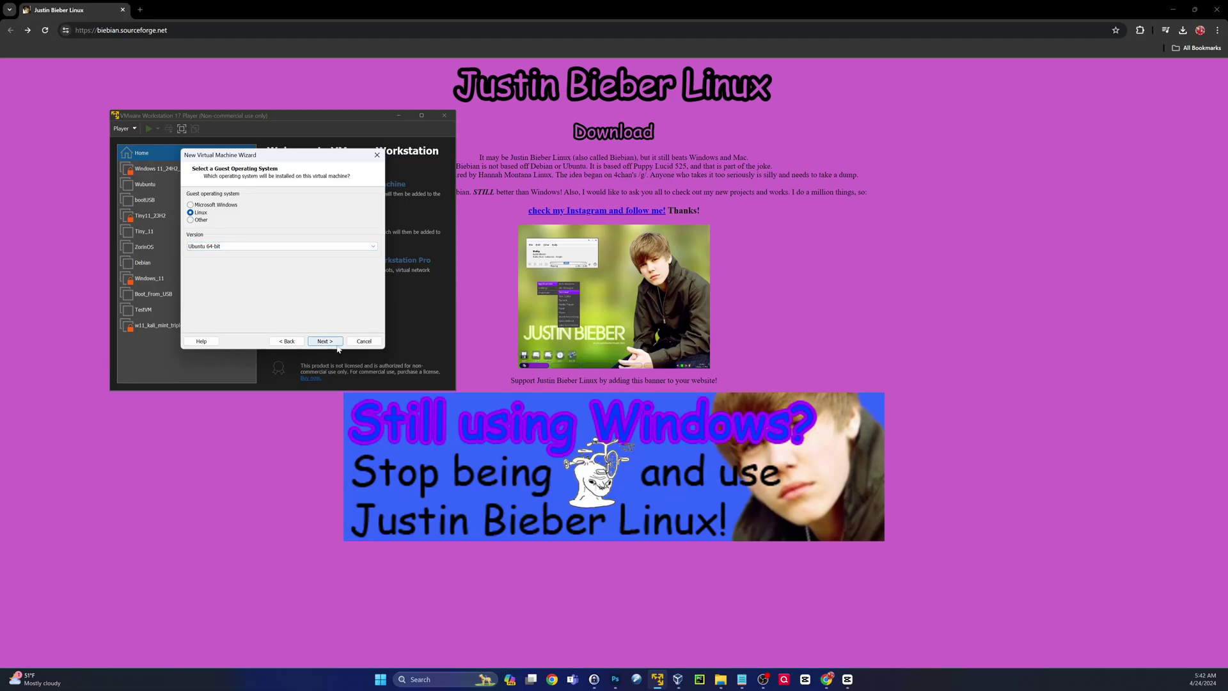
# Step: Look through the Linux versions and accept Ubuntu 64-bit as the guest operating system
pyautogui.click(374, 246)
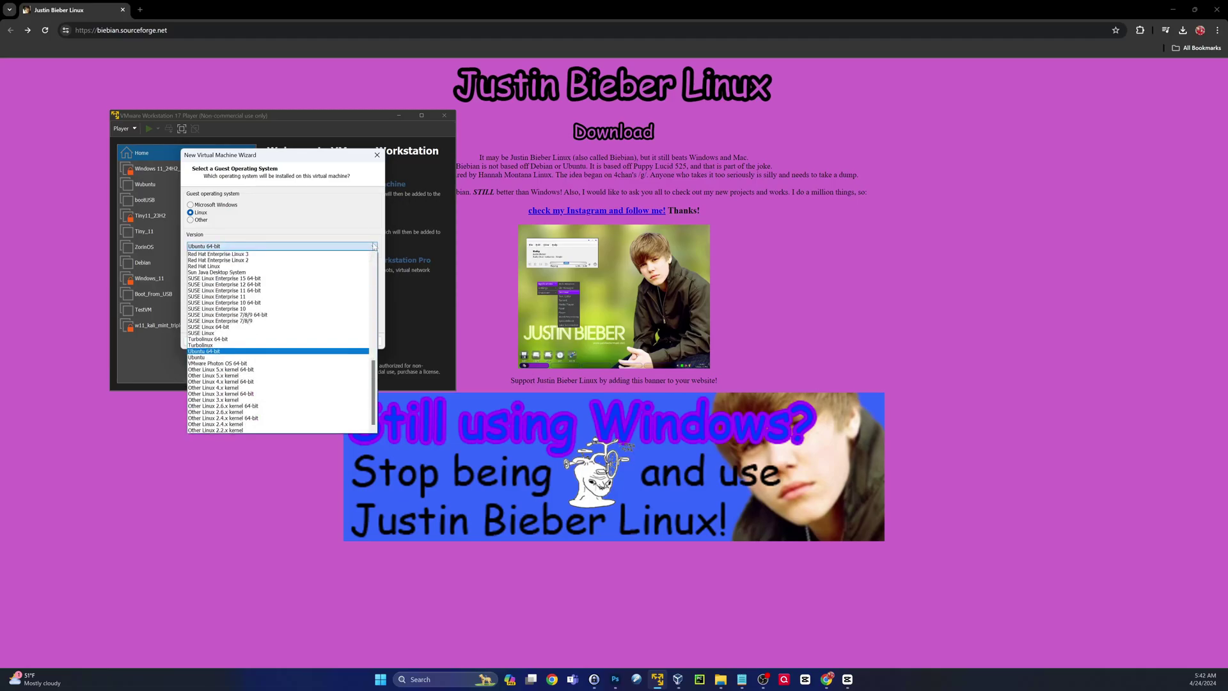
pyautogui.scroll(13, 382, 334)
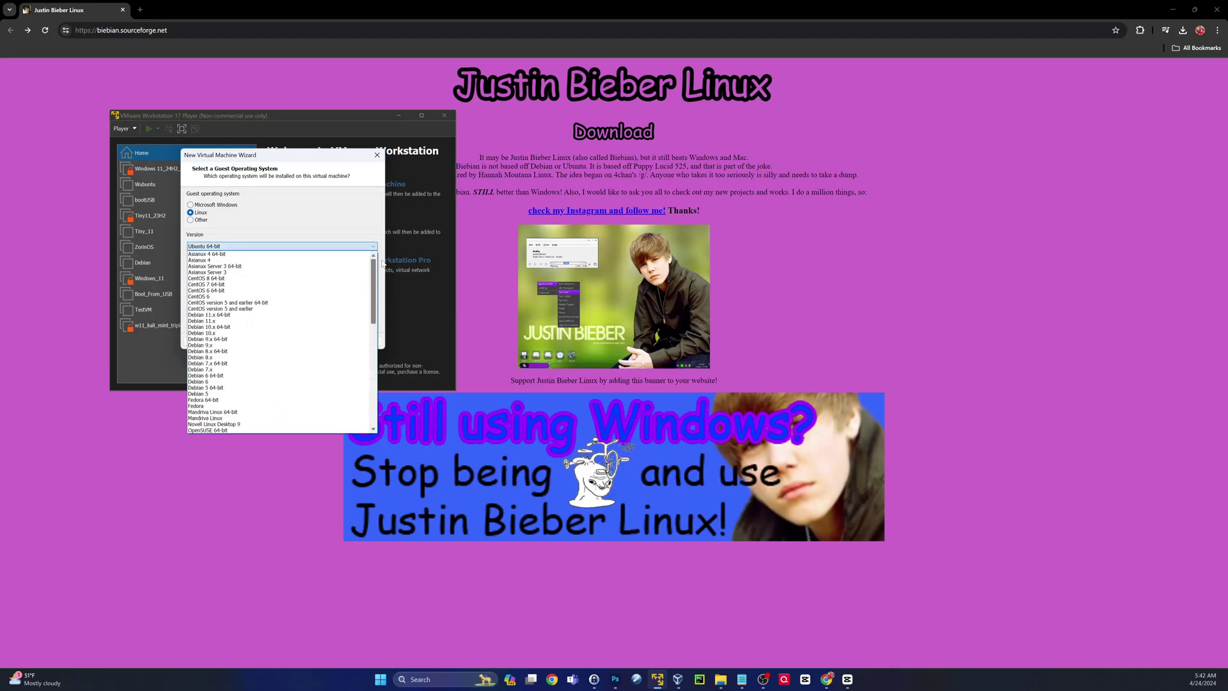
pyautogui.scroll(-13, 382, 292)
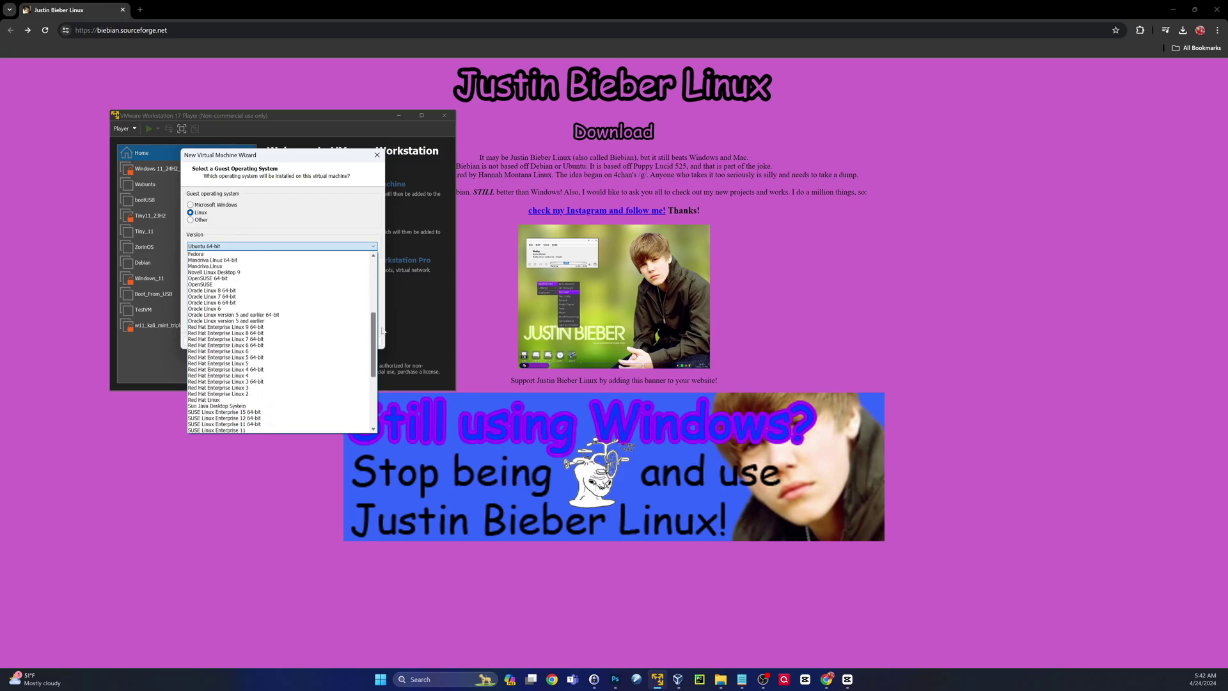
pyautogui.click(367, 205)
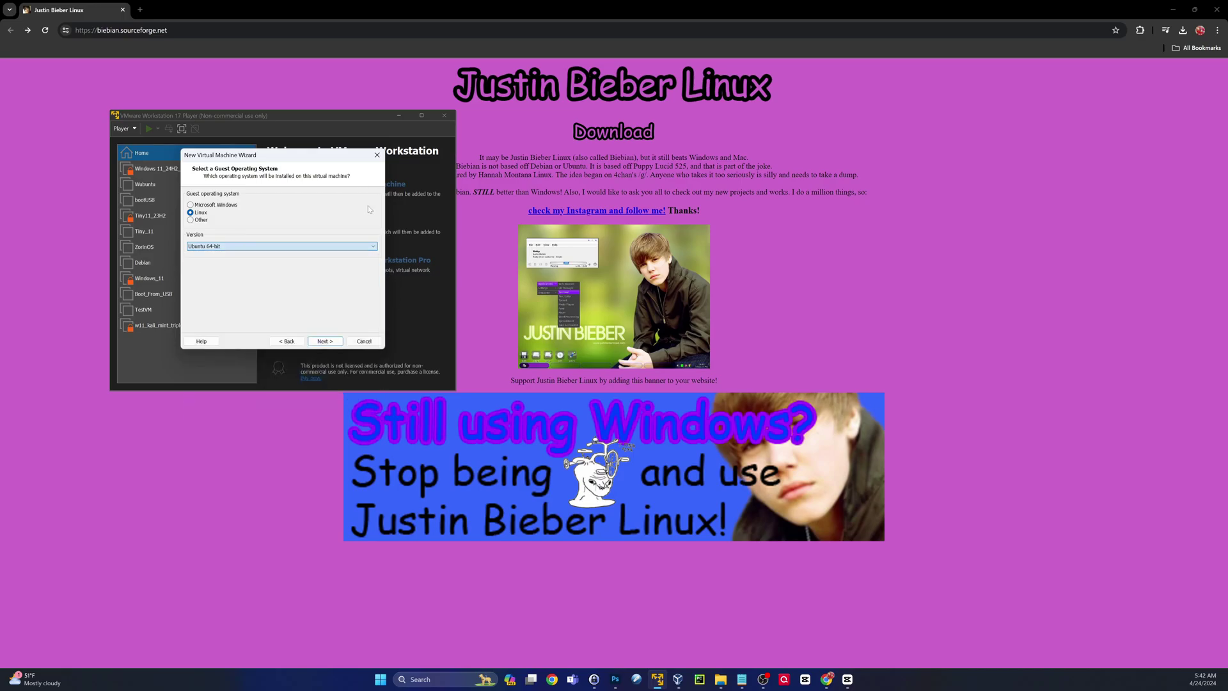
pyautogui.click(310, 342)
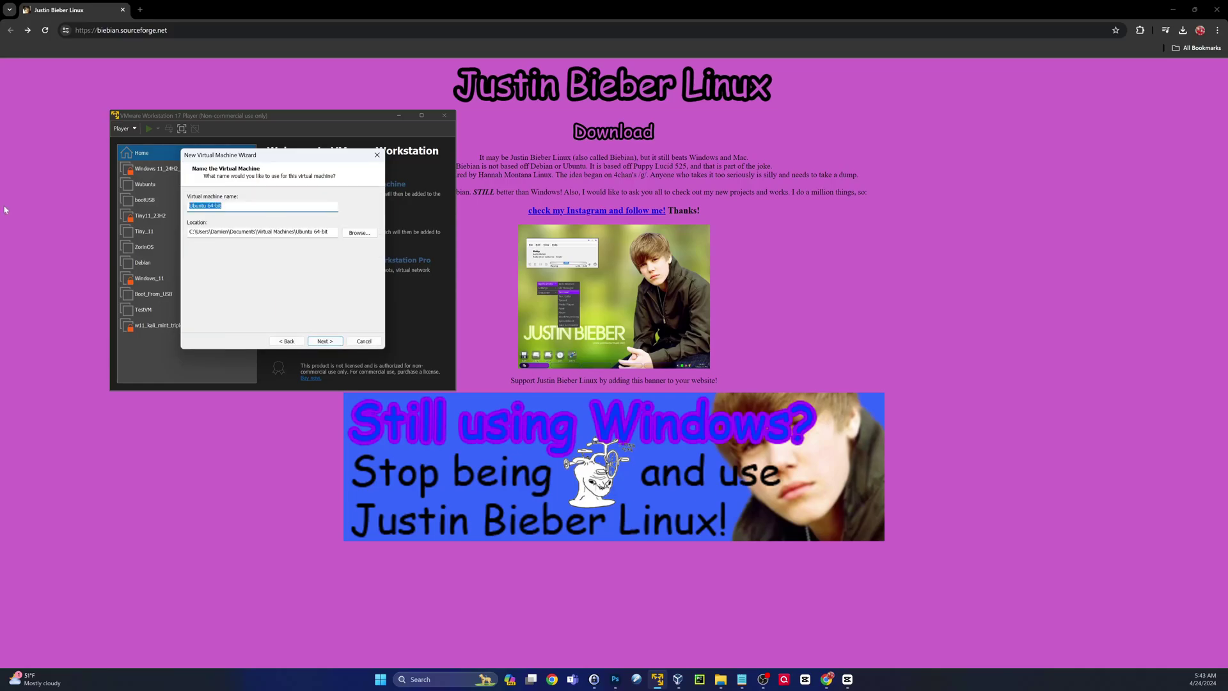
# Step: Name the virtual machine "Justin Beiber Linux" and browse for its location to the Virtual Machines folder on drive D
pyautogui.write('Justin Beiber Linux')
pyautogui.click(361, 233)
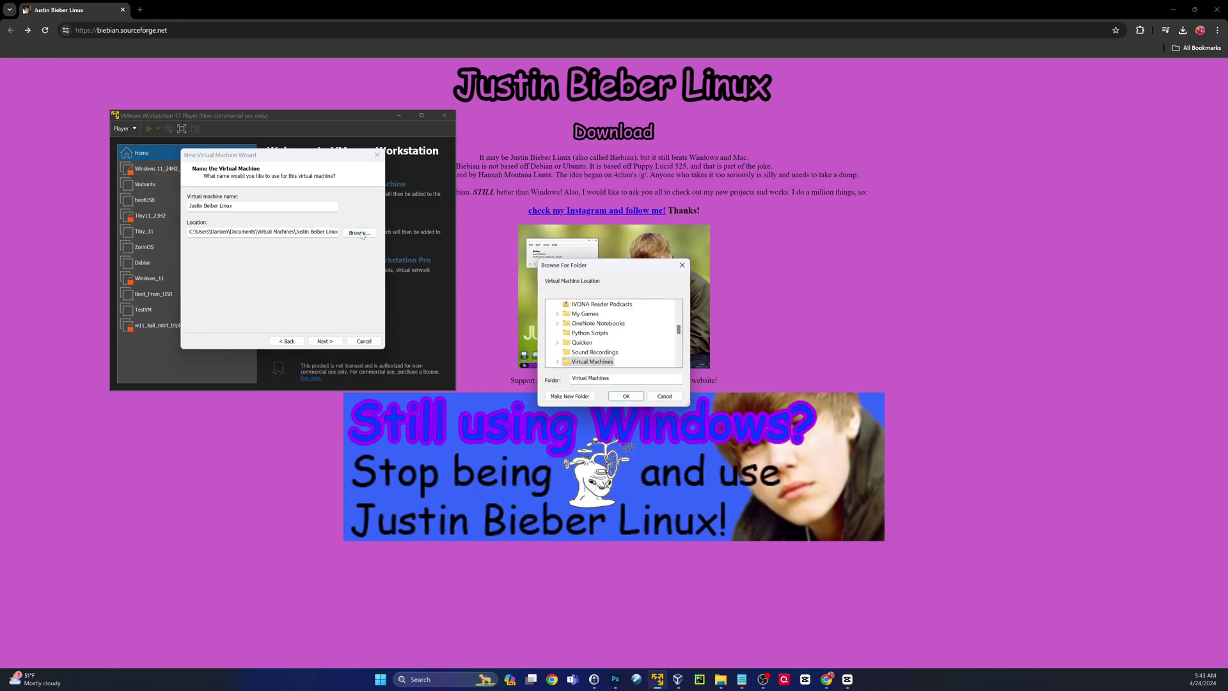
pyautogui.scroll(10, 672, 350)
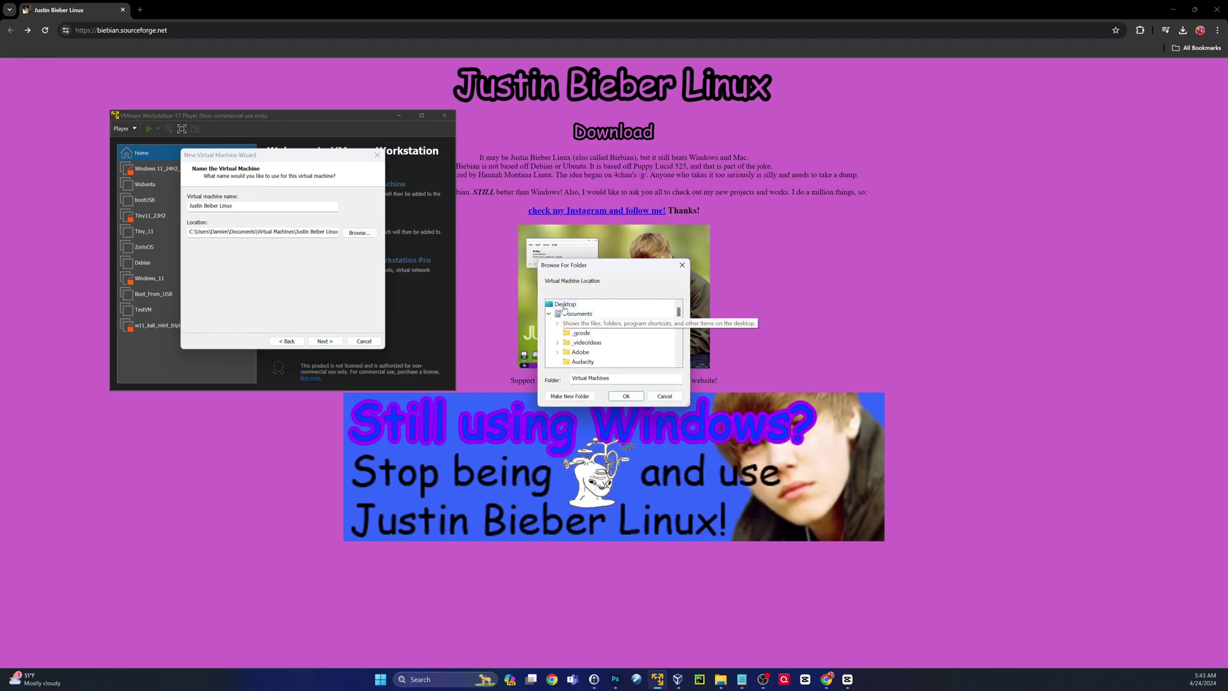
pyautogui.click(550, 315)
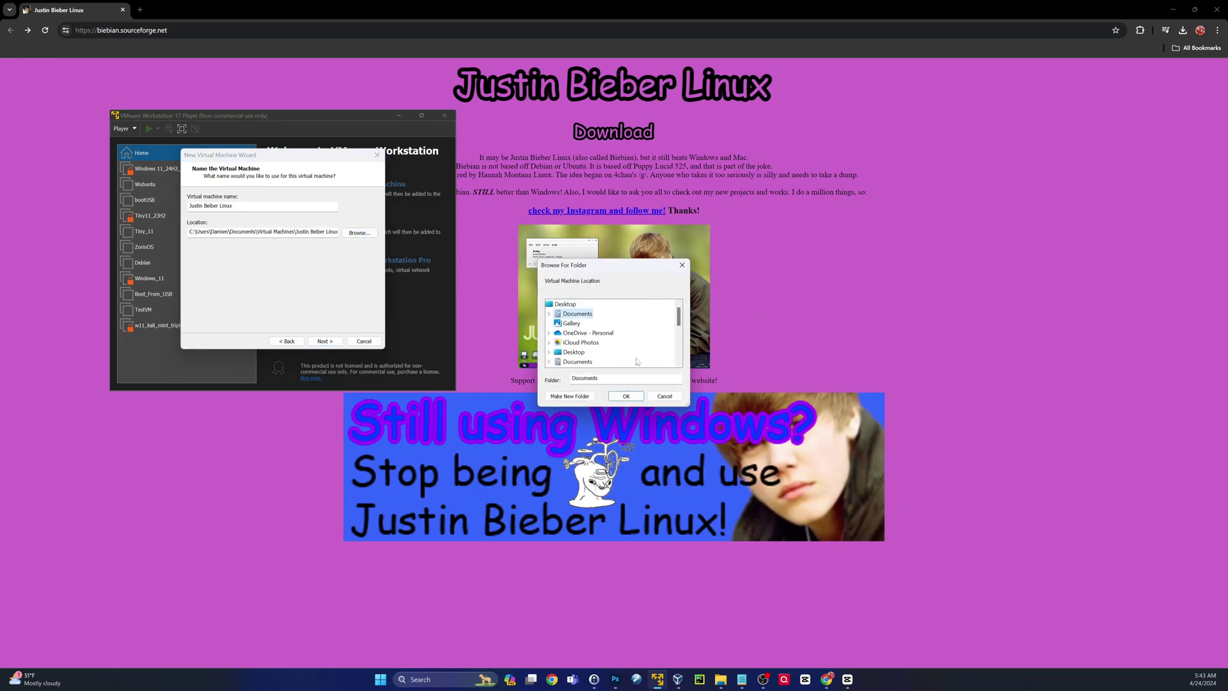
pyautogui.scroll(-3, 592, 357)
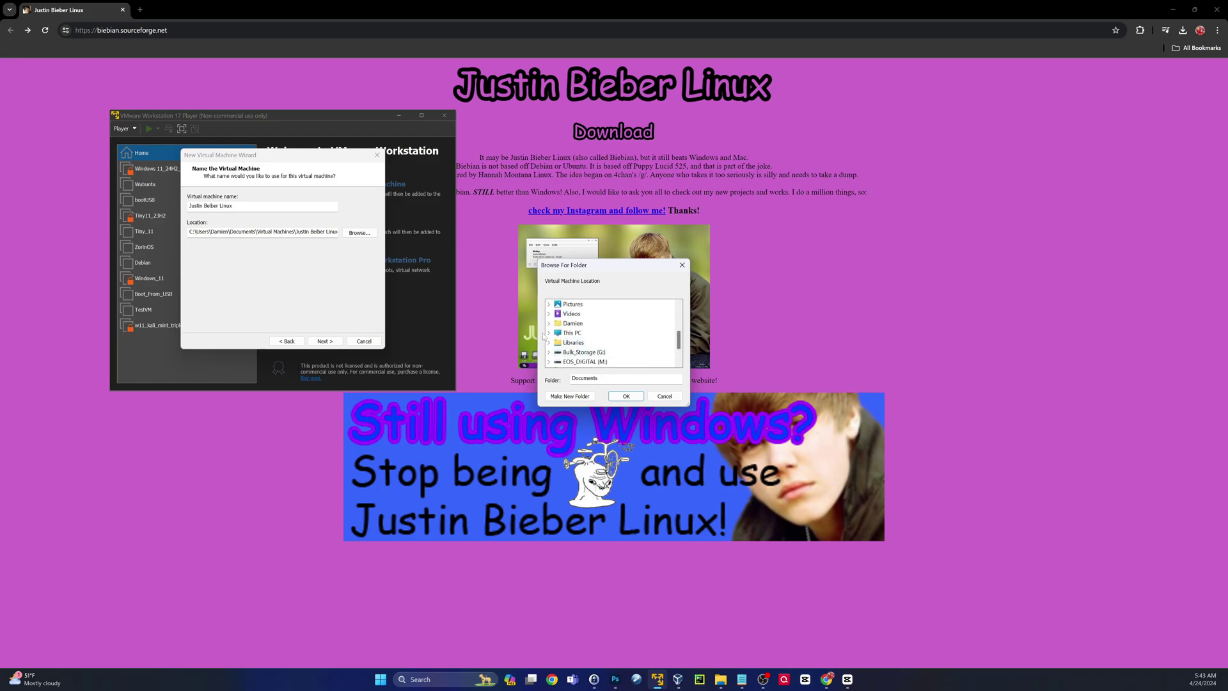
pyautogui.click(549, 334)
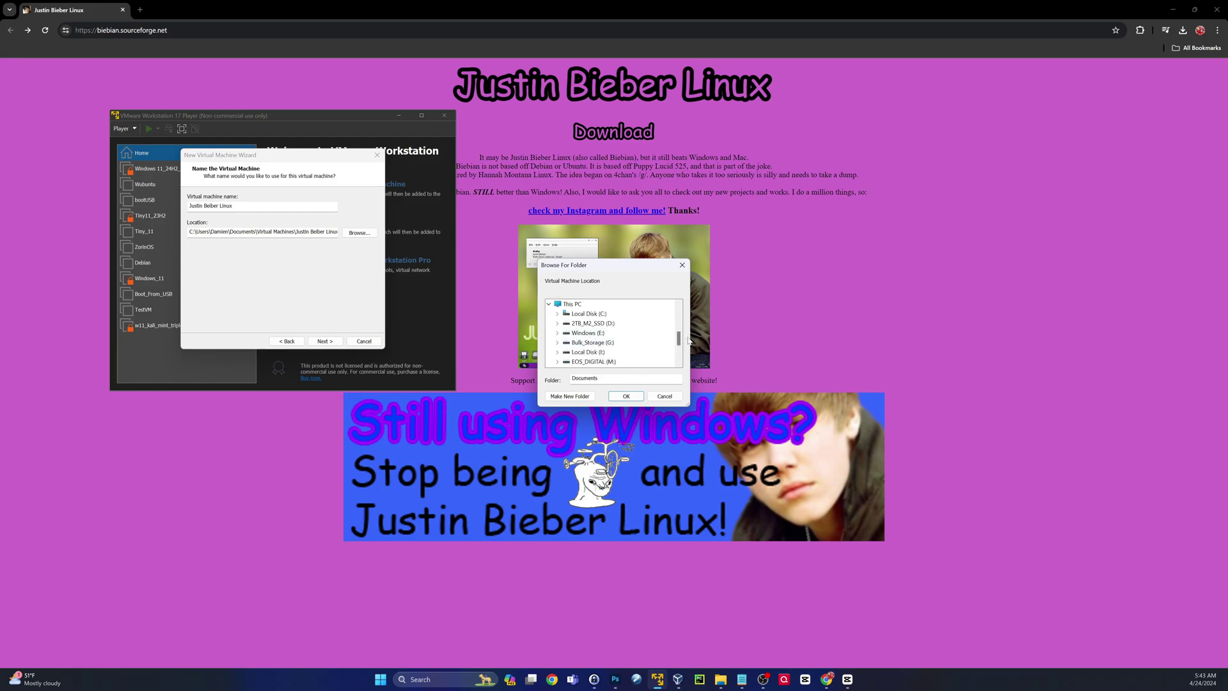
pyautogui.click(558, 323)
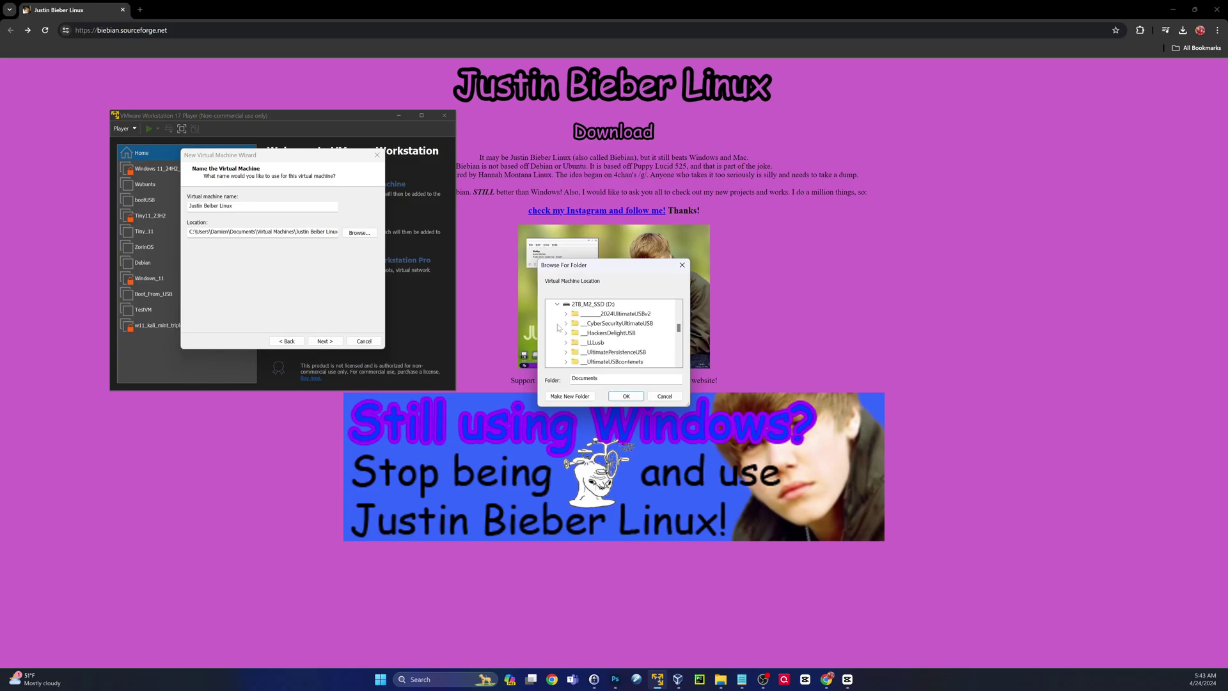
pyautogui.scroll(-5, 610, 366)
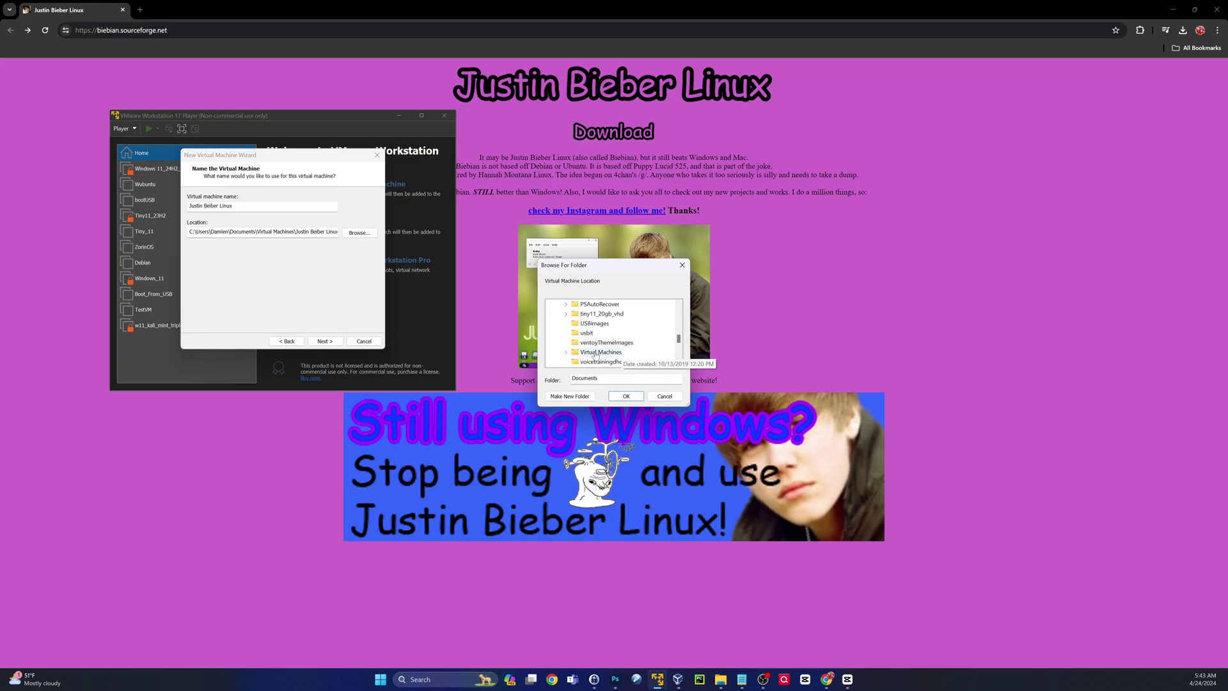
pyautogui.doubleClick(597, 353)
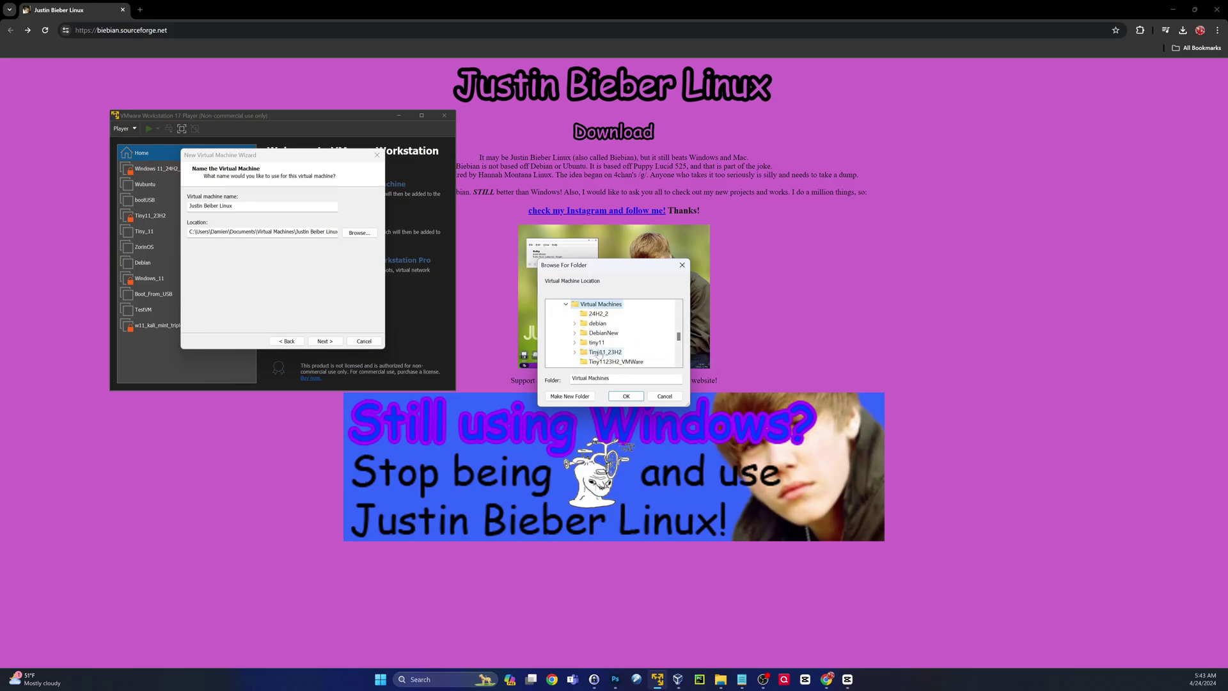
# Step: Create a JustinBeiberLinux subfolder inside Virtual Machines and set it as the virtual machine's location
pyautogui.click(569, 396)
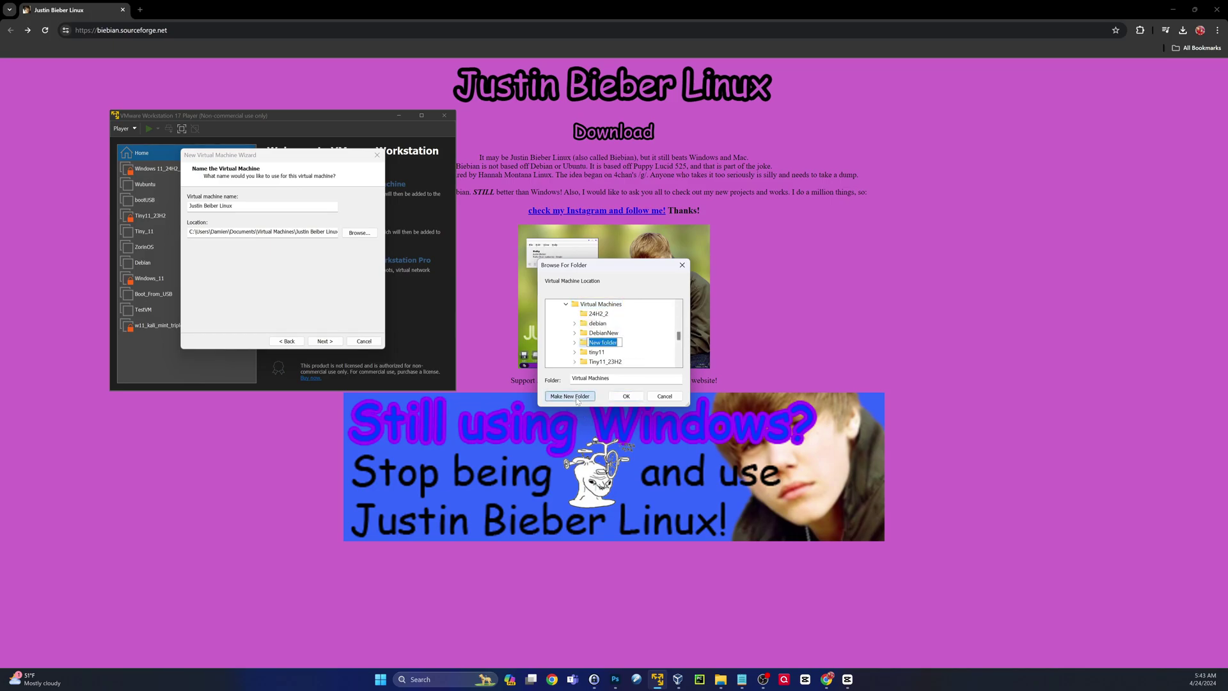
pyautogui.write('Jusin')
pyautogui.press('BackSpace')
pyautogui.press('BackSpace')
pyautogui.write('tinBeiberLinux')
pyautogui.press('Return')
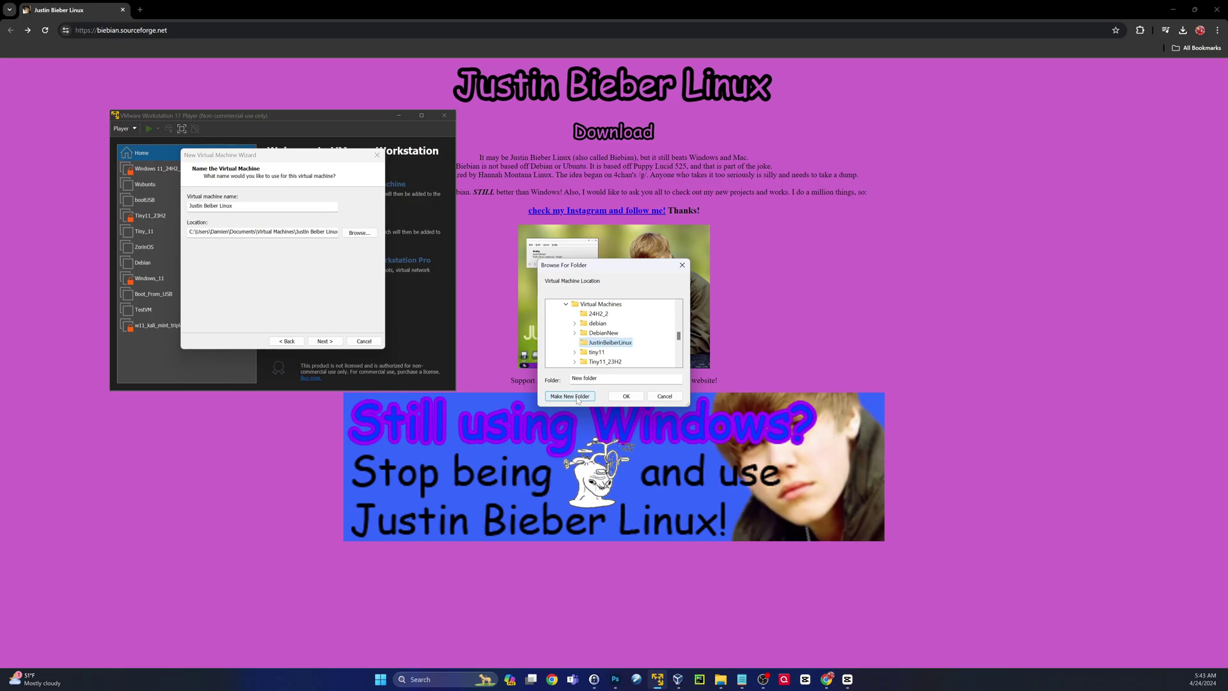
pyautogui.click(602, 343)
pyautogui.click(626, 396)
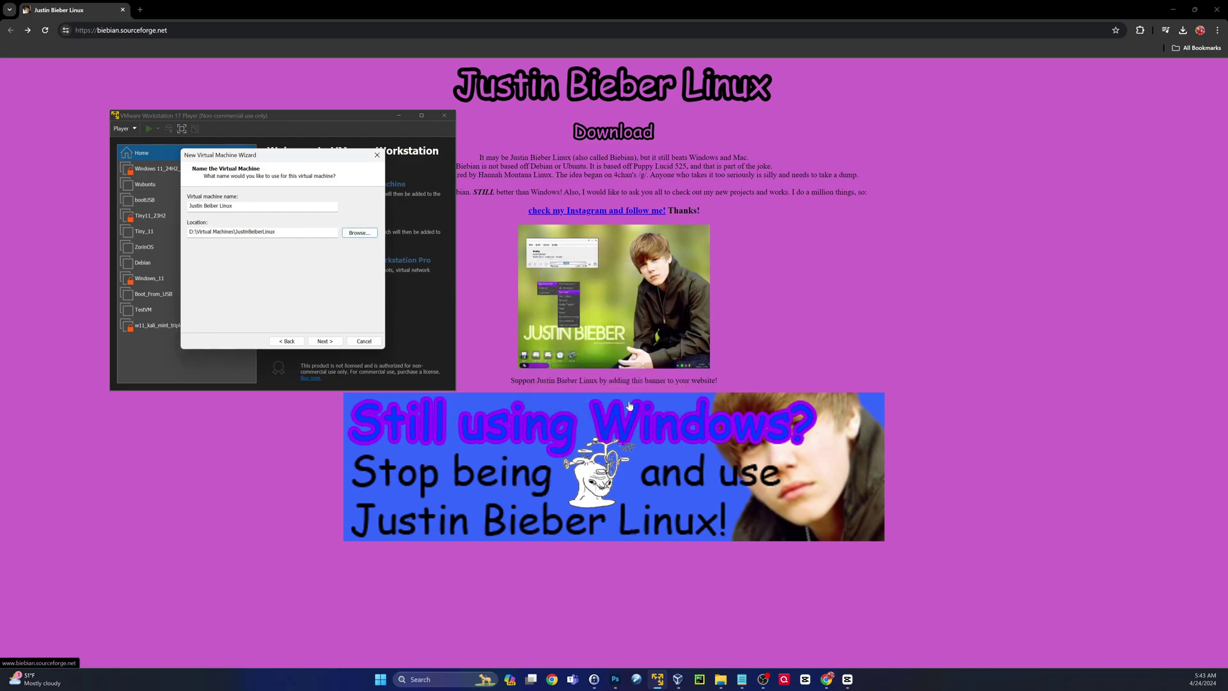
# Step: Set the maximum disk size to 25 GB and continue to the settings summary
pyautogui.click(325, 341)
pyautogui.click(268, 218)
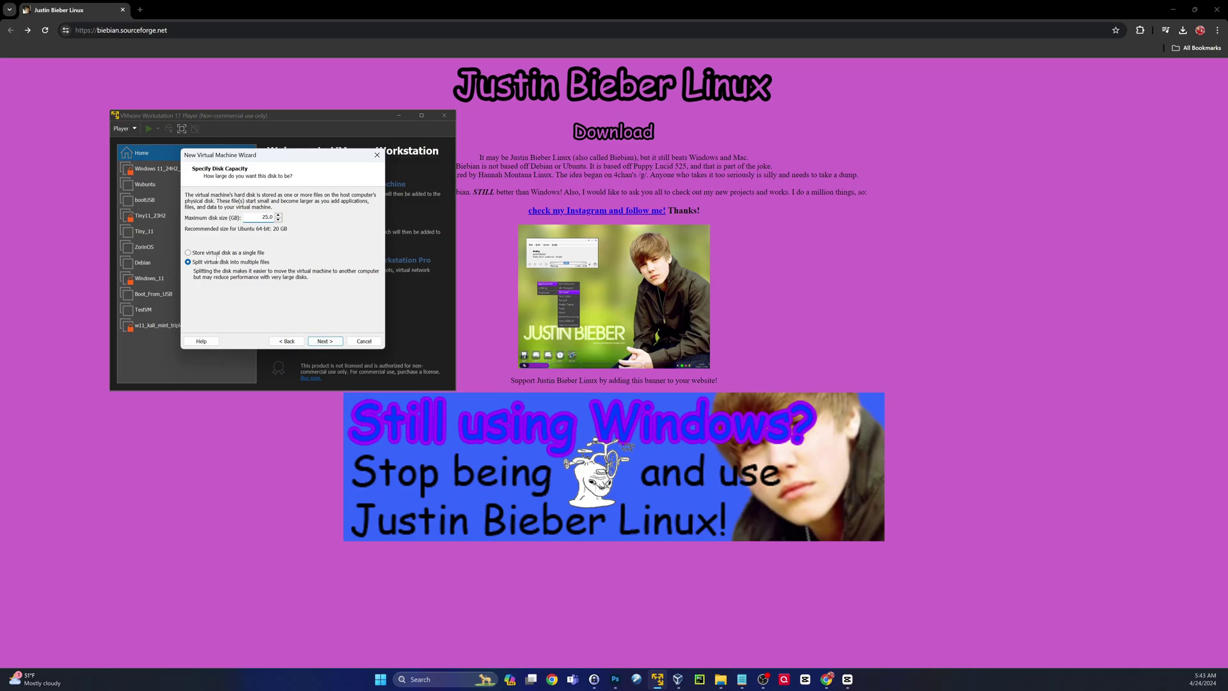
pyautogui.click(326, 341)
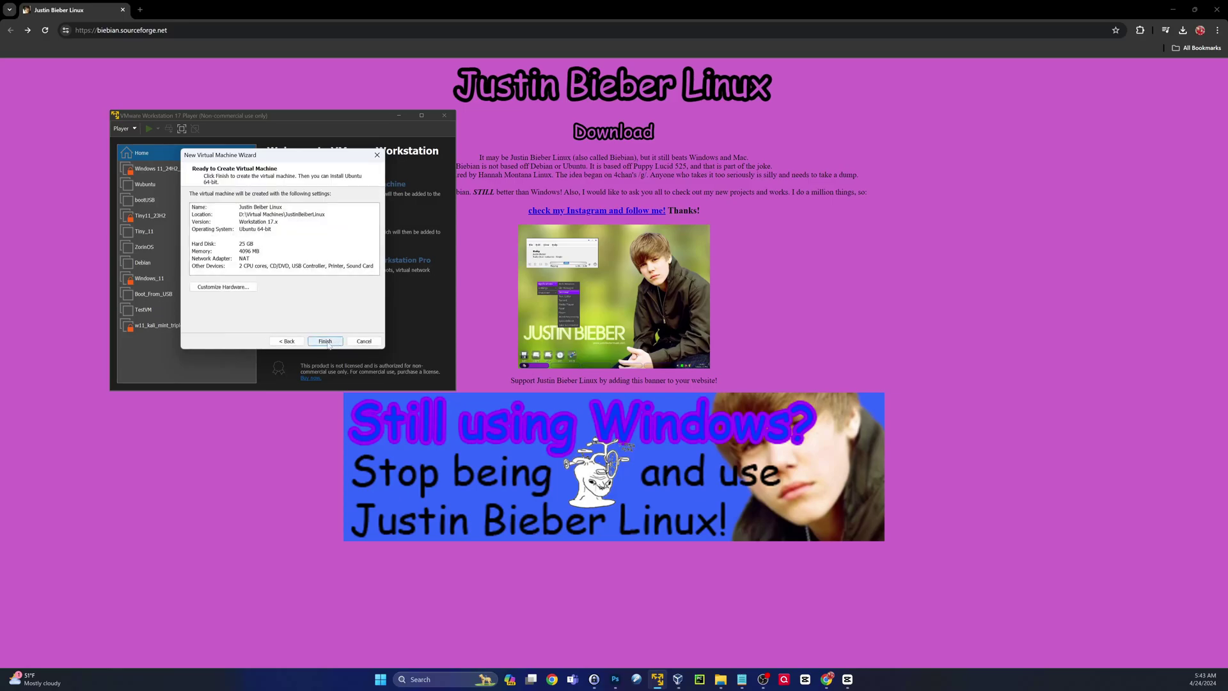
# Step: Customize the hardware to 8 GB of memory and 4 processor cores, and finish creating the virtual machine
pyautogui.click(224, 288)
pyautogui.click(307, 191)
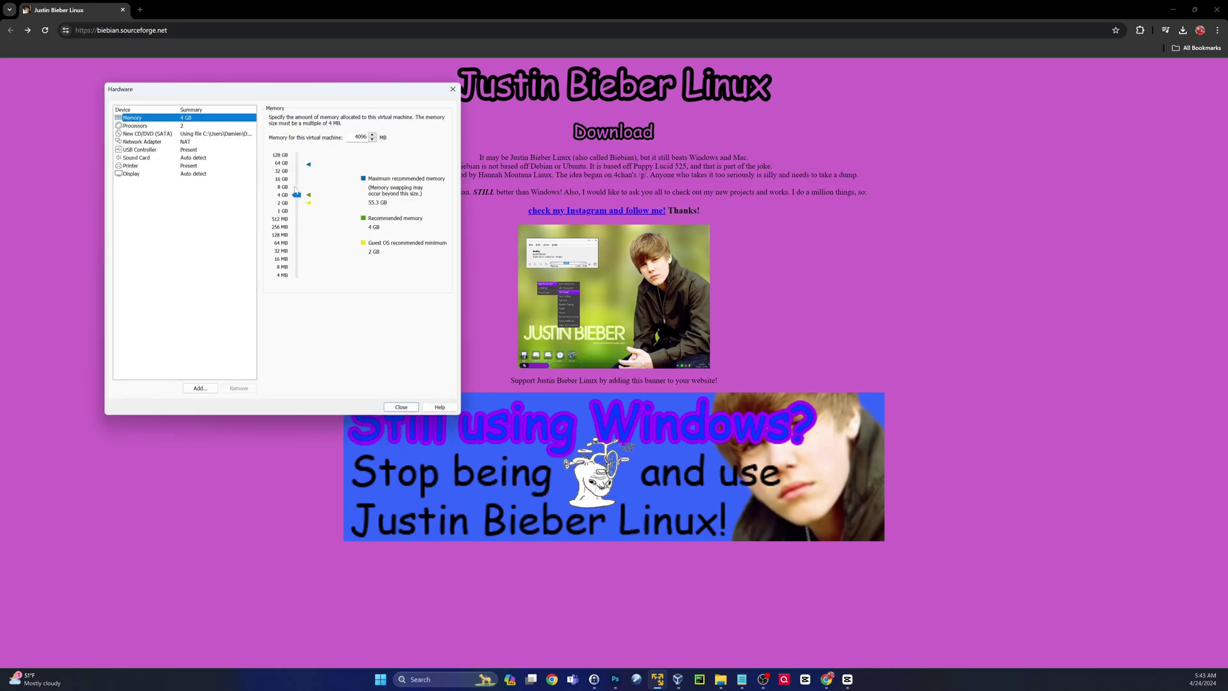
pyautogui.click(200, 126)
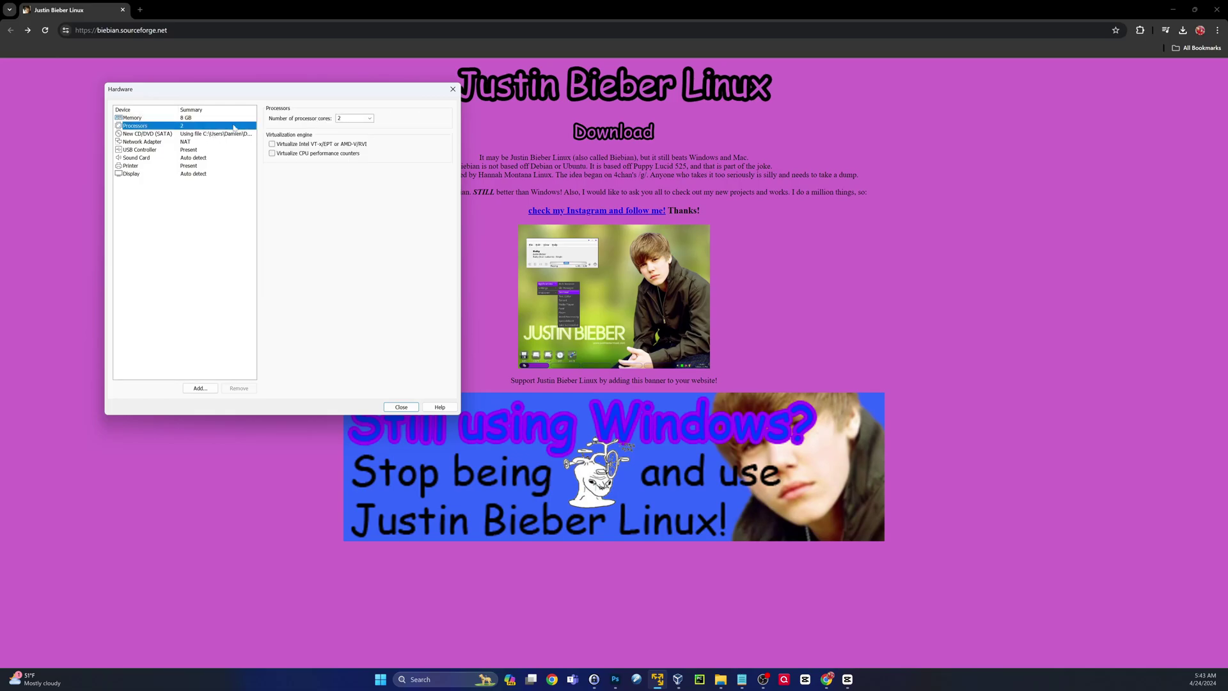
pyautogui.click(370, 119)
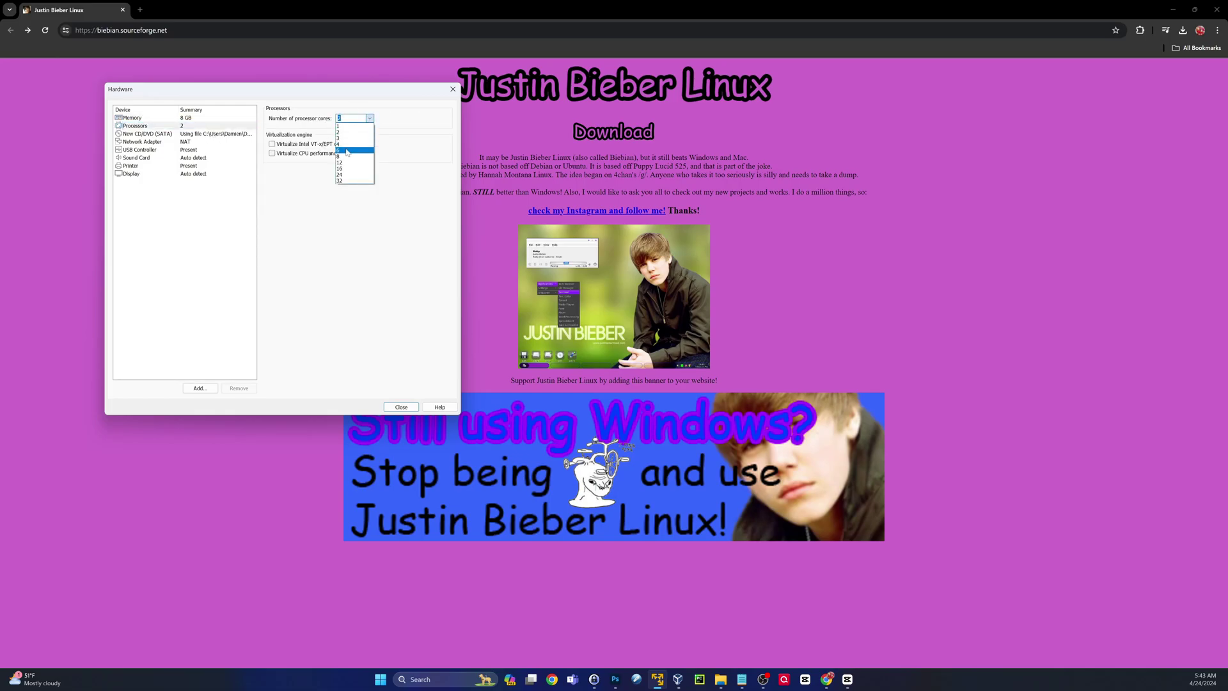
pyautogui.click(349, 145)
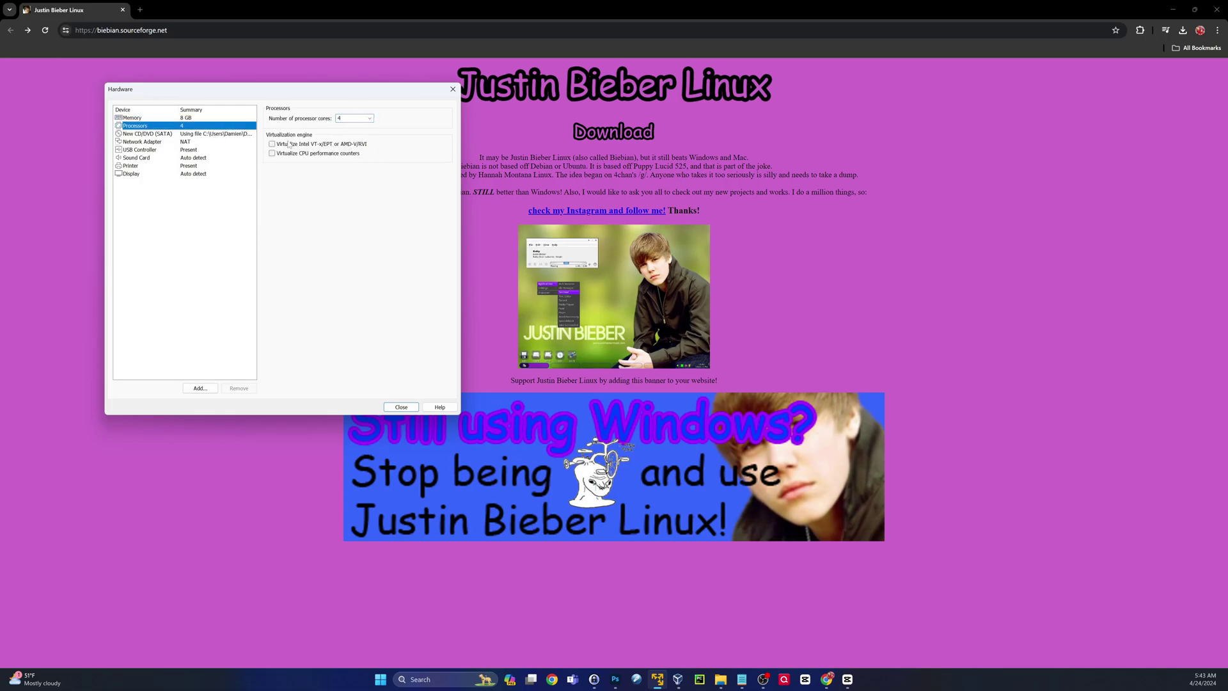
pyautogui.click(400, 408)
pyautogui.click(326, 341)
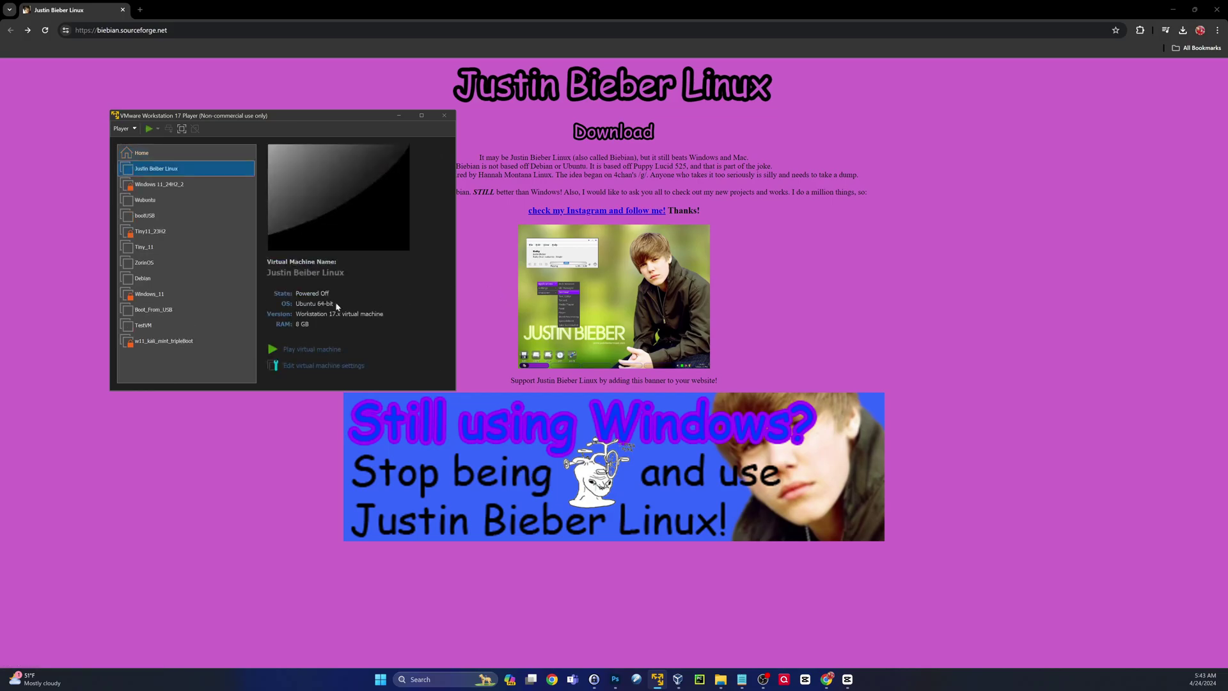
# Step: Start the Justin Beiber Linux virtual machine and boot it in a maximized window
pyautogui.click(296, 352)
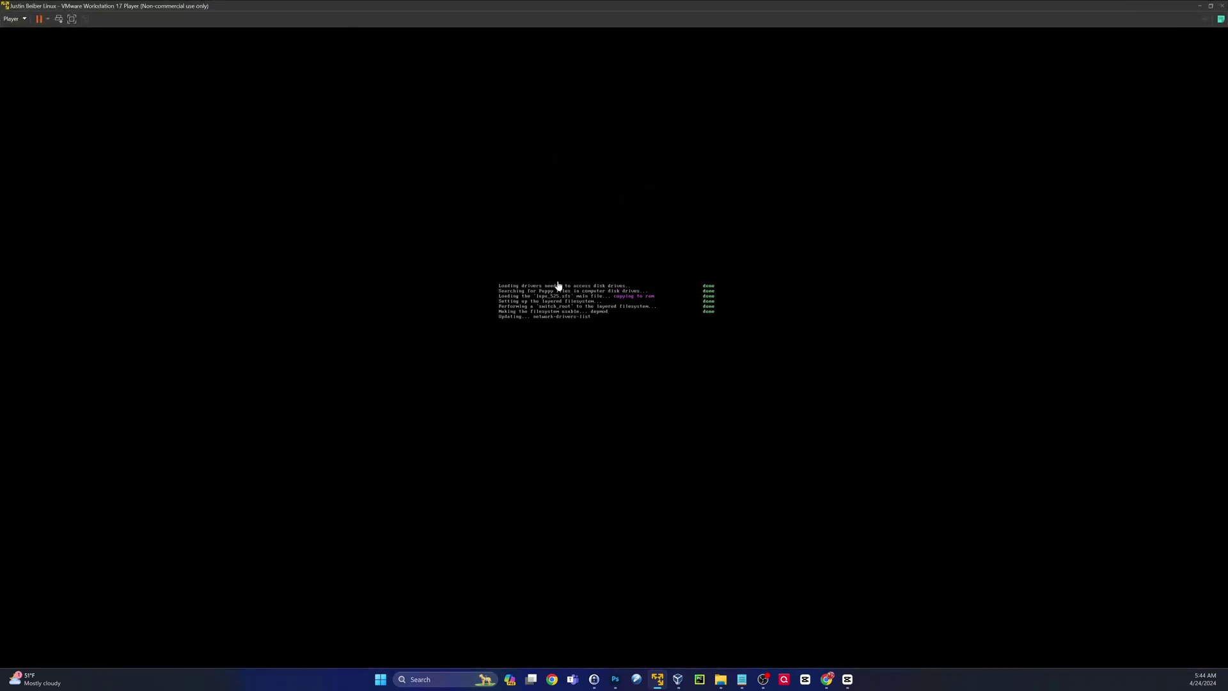
pyautogui.click(1211, 6)
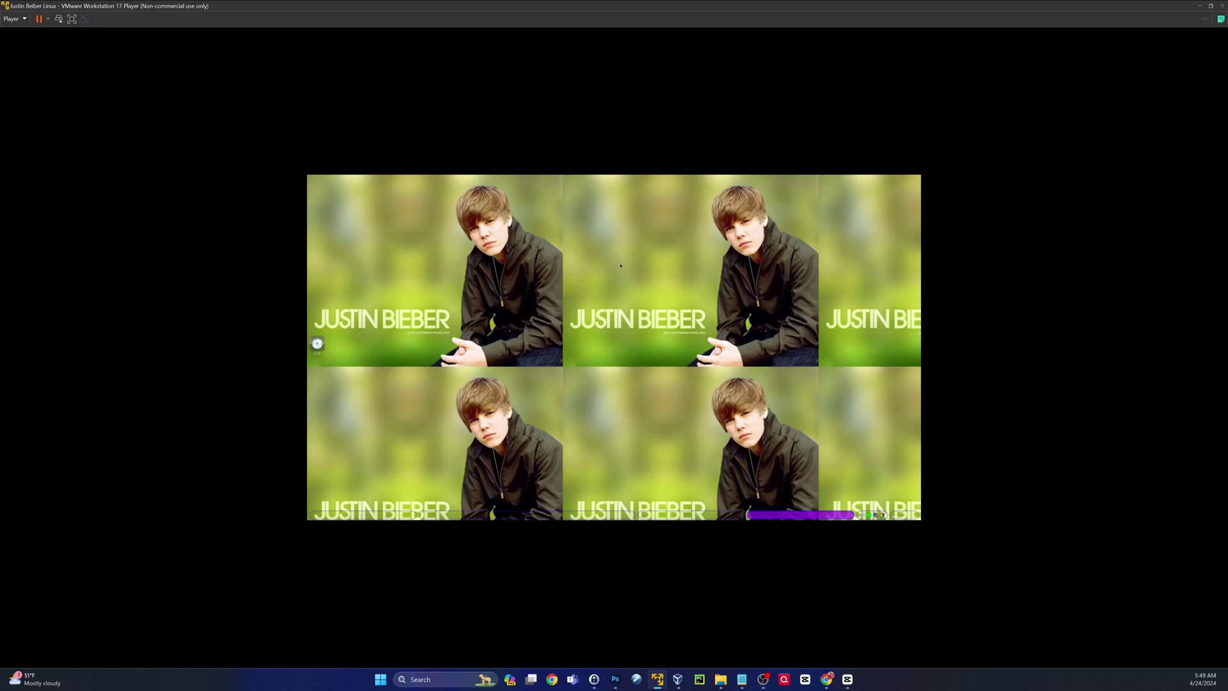
# Step: Look over the desktop's application list and switch through the virtual desktops, ending on the first one
pyautogui.rightClick(597, 266)
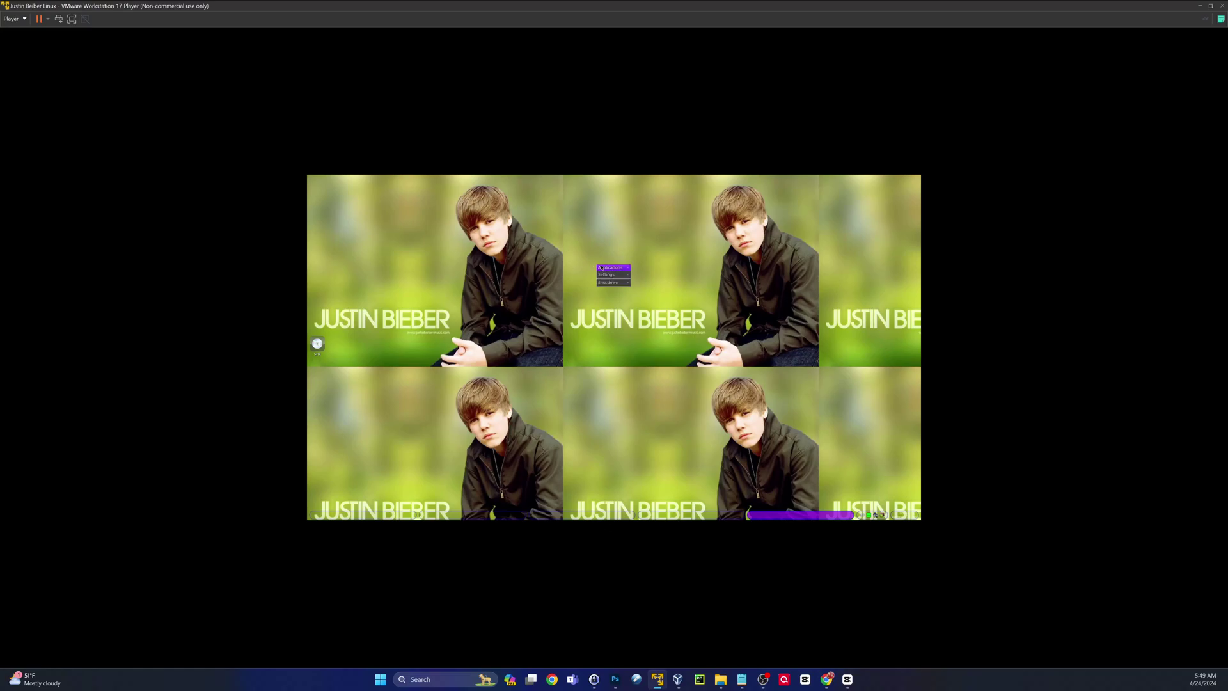
pyautogui.moveTo(601, 269)
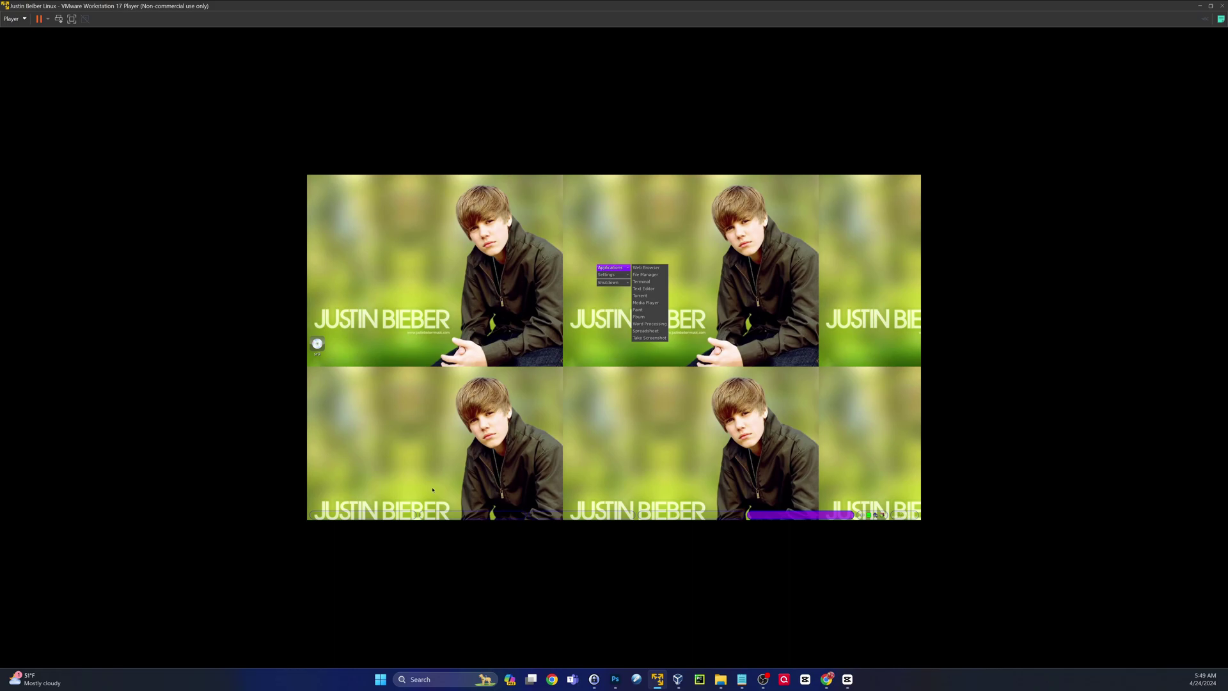
pyautogui.click(390, 516)
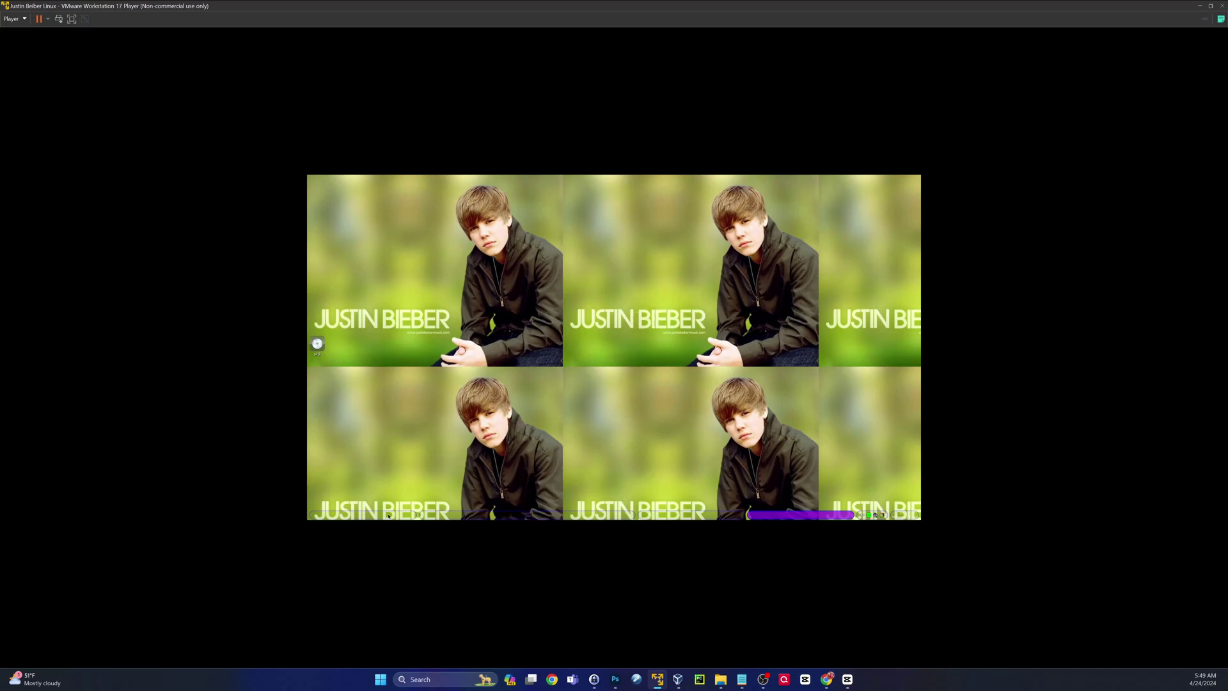
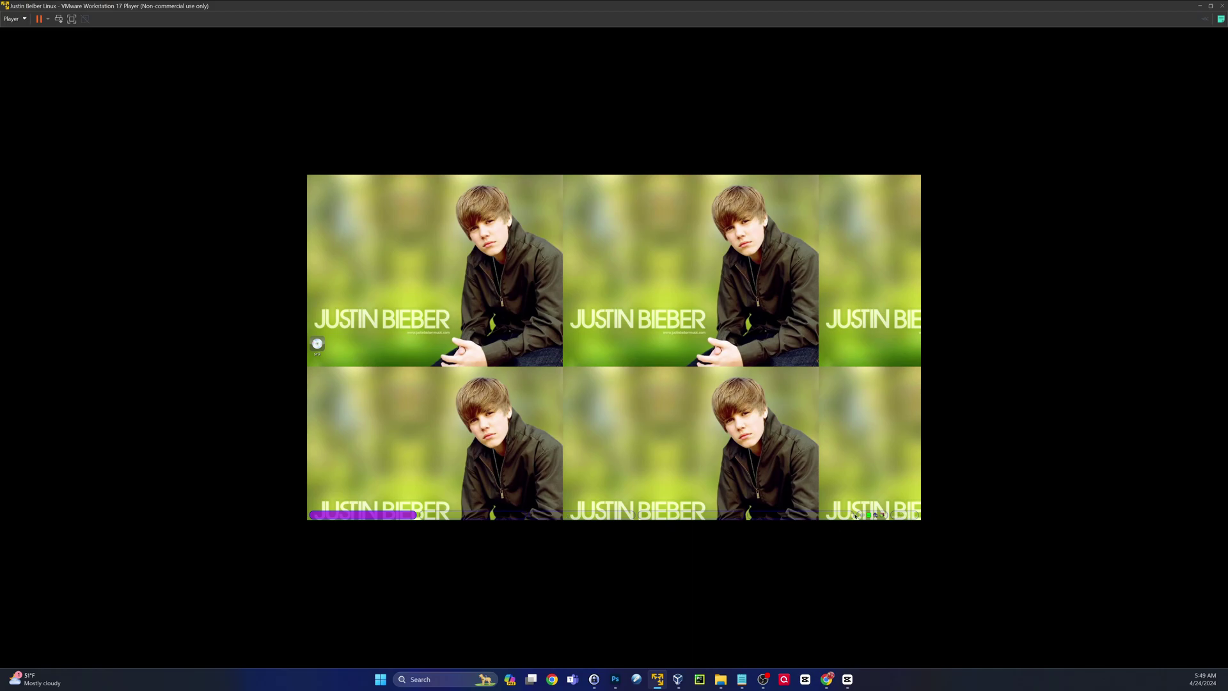
pyautogui.click(483, 517)
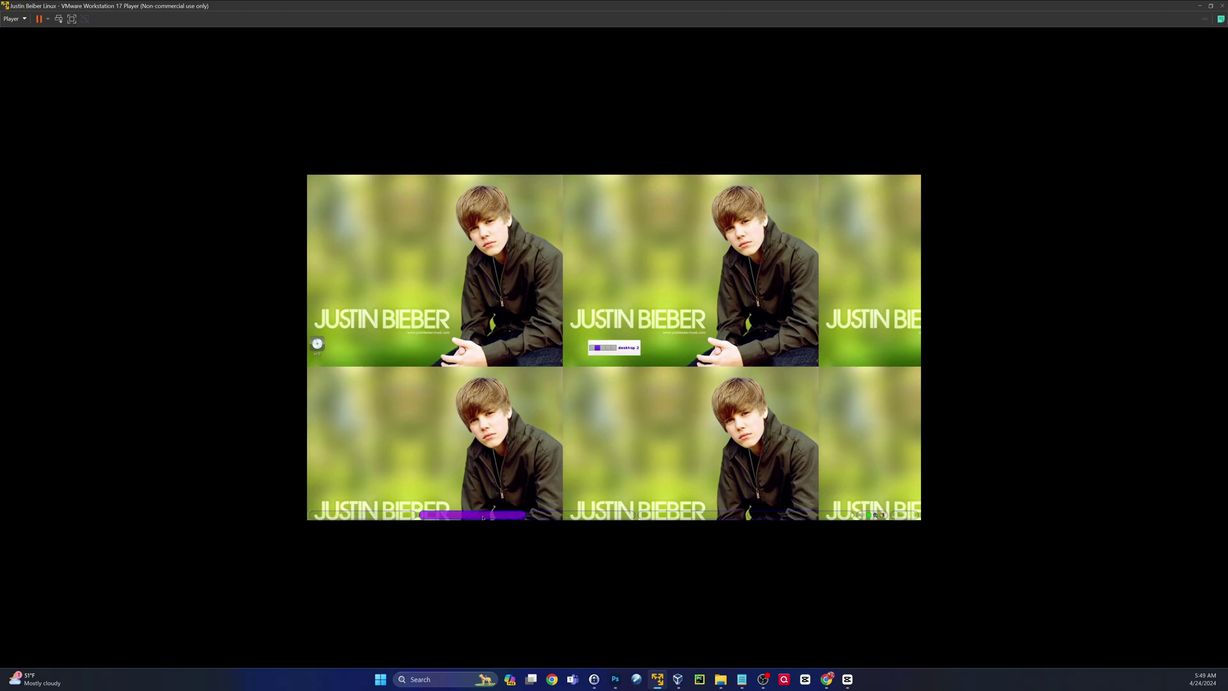
pyautogui.click(611, 517)
pyautogui.click(730, 517)
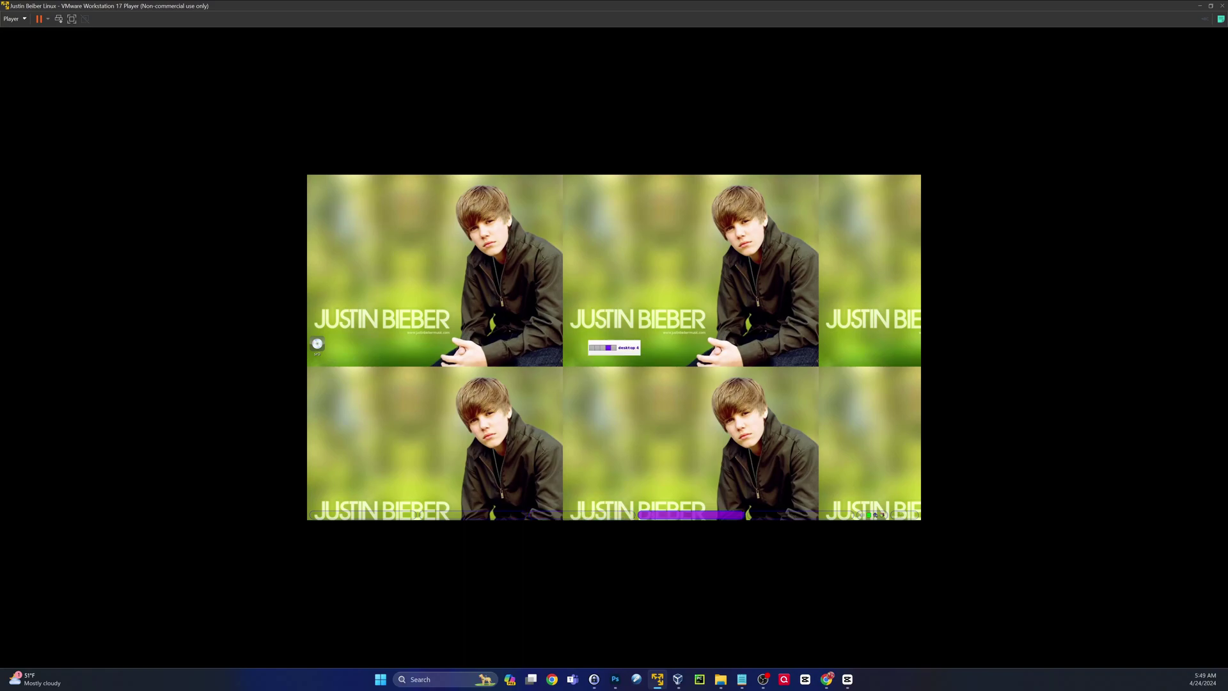
pyautogui.click(787, 516)
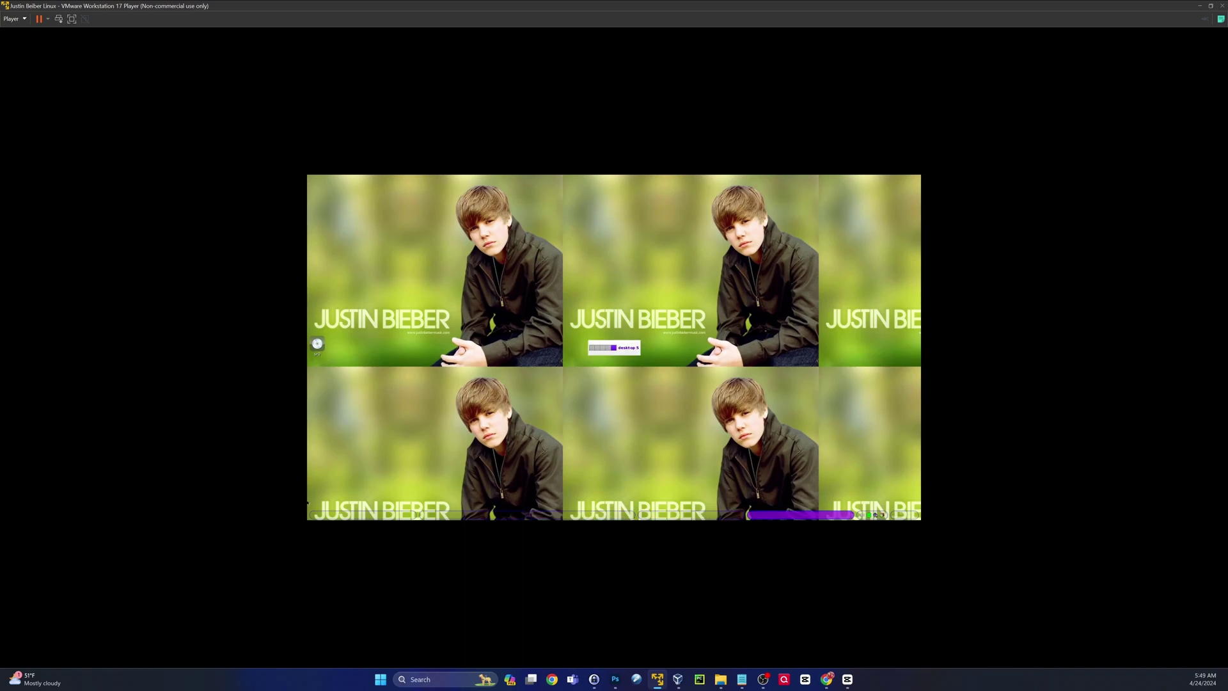
pyautogui.click(362, 514)
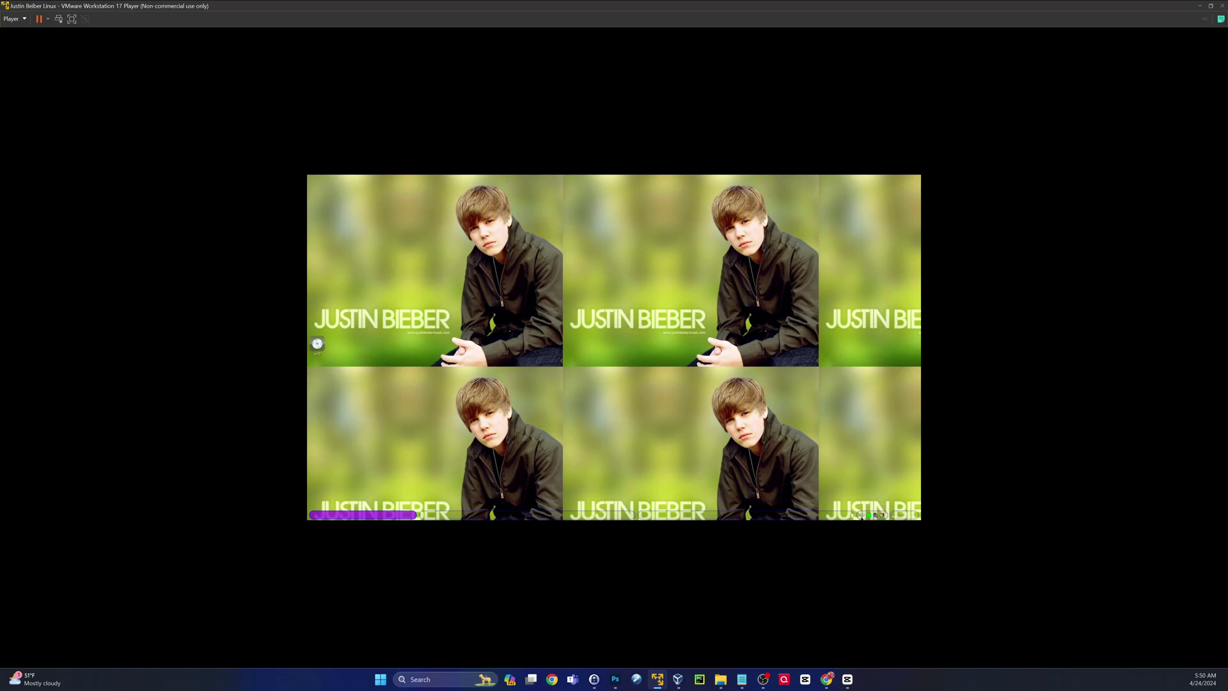
# Step: Show the volume slider, and open a Terminal window and close it again
pyautogui.click(861, 516)
pyautogui.rightClick(409, 219)
pyautogui.moveTo(441, 217)
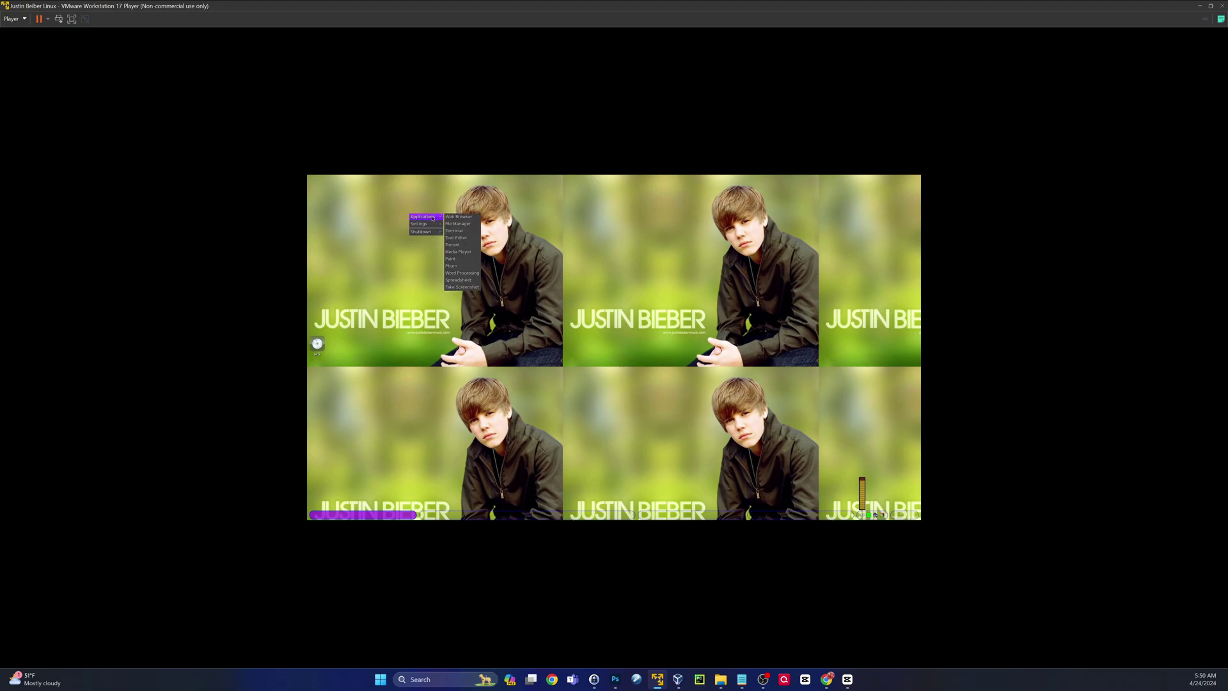
pyautogui.click(463, 231)
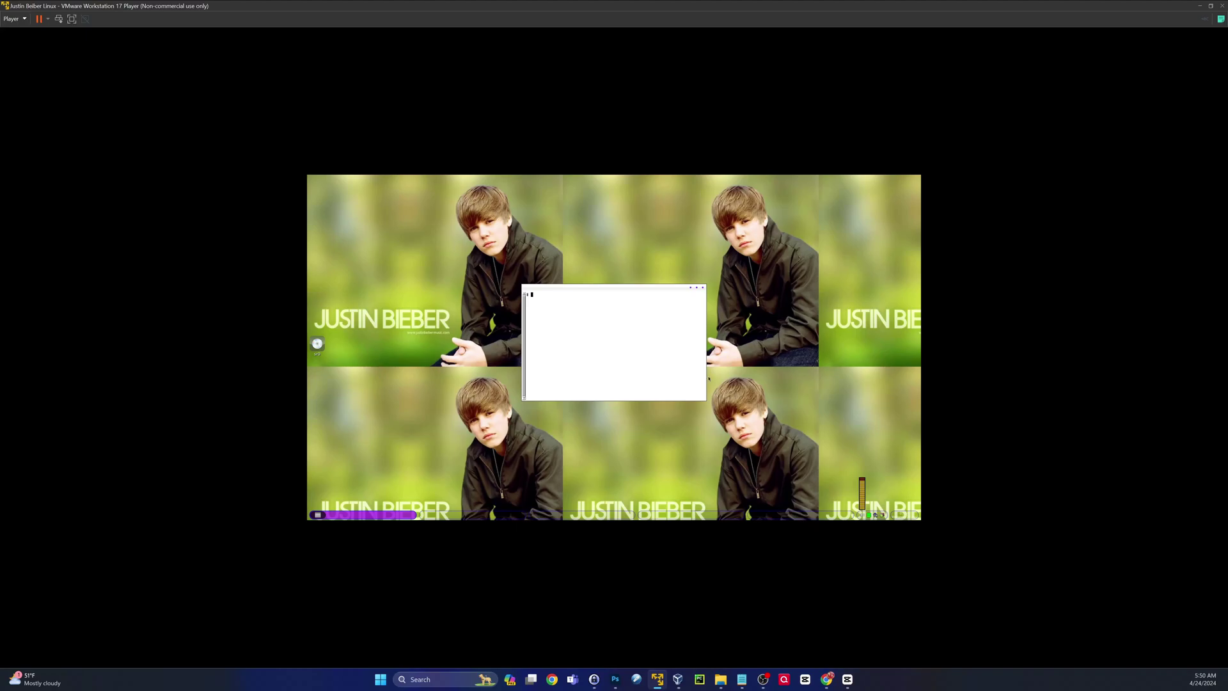
pyautogui.click(702, 287)
# Step: Launch the Paint application to look at its drawing windows, and close it
pyautogui.rightClick(307, 206)
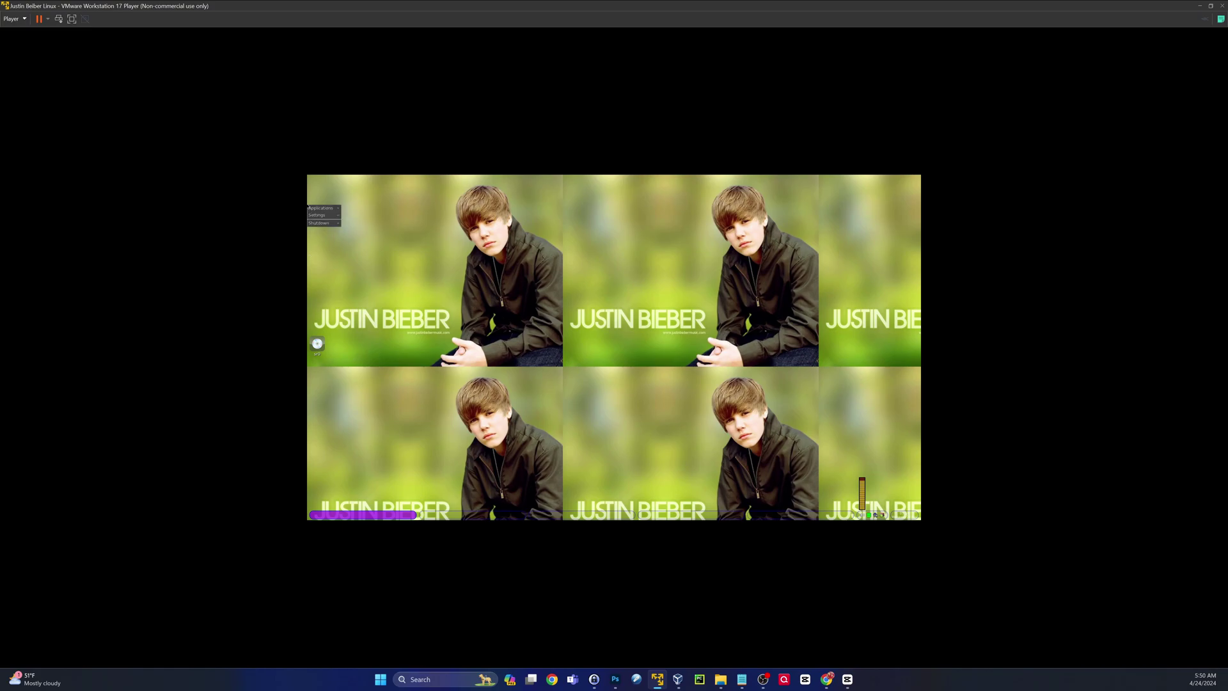
pyautogui.moveTo(331, 210)
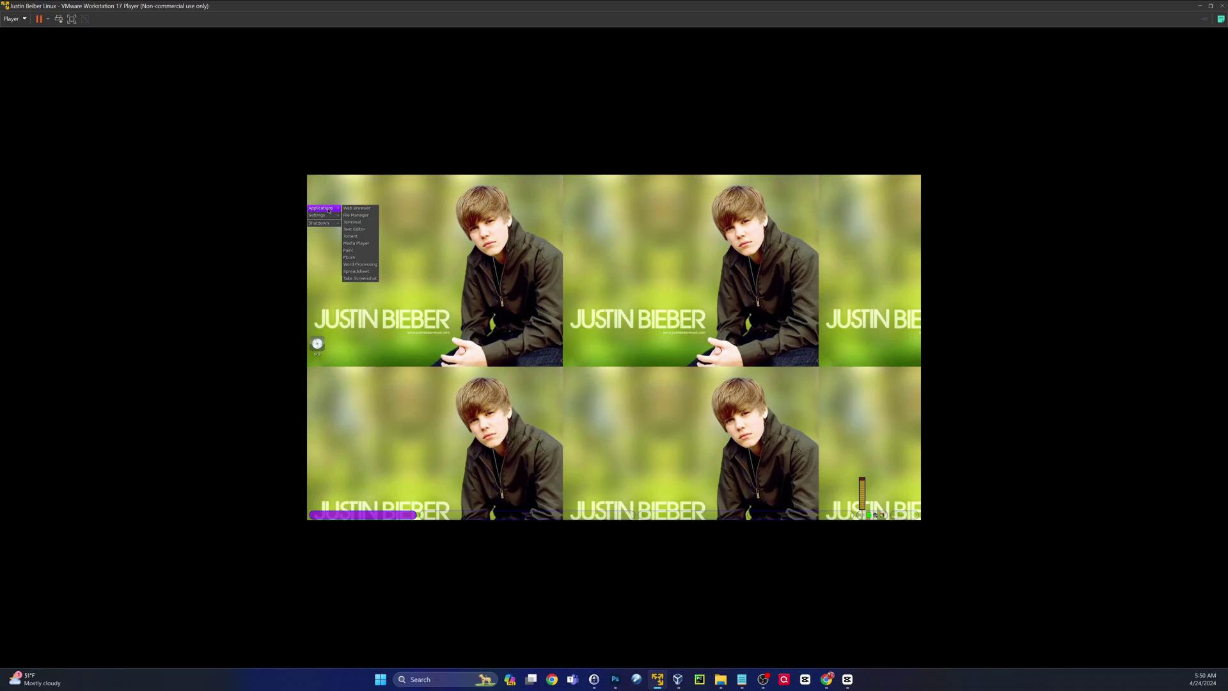
pyautogui.click(365, 254)
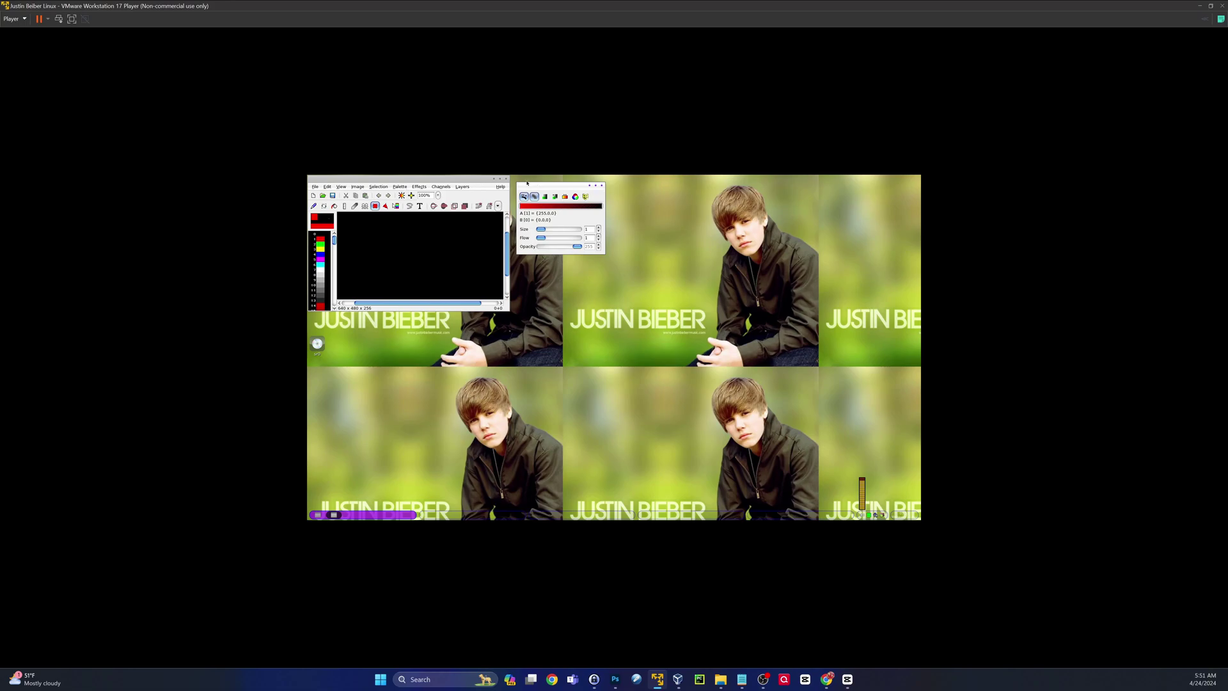
pyautogui.click(504, 181)
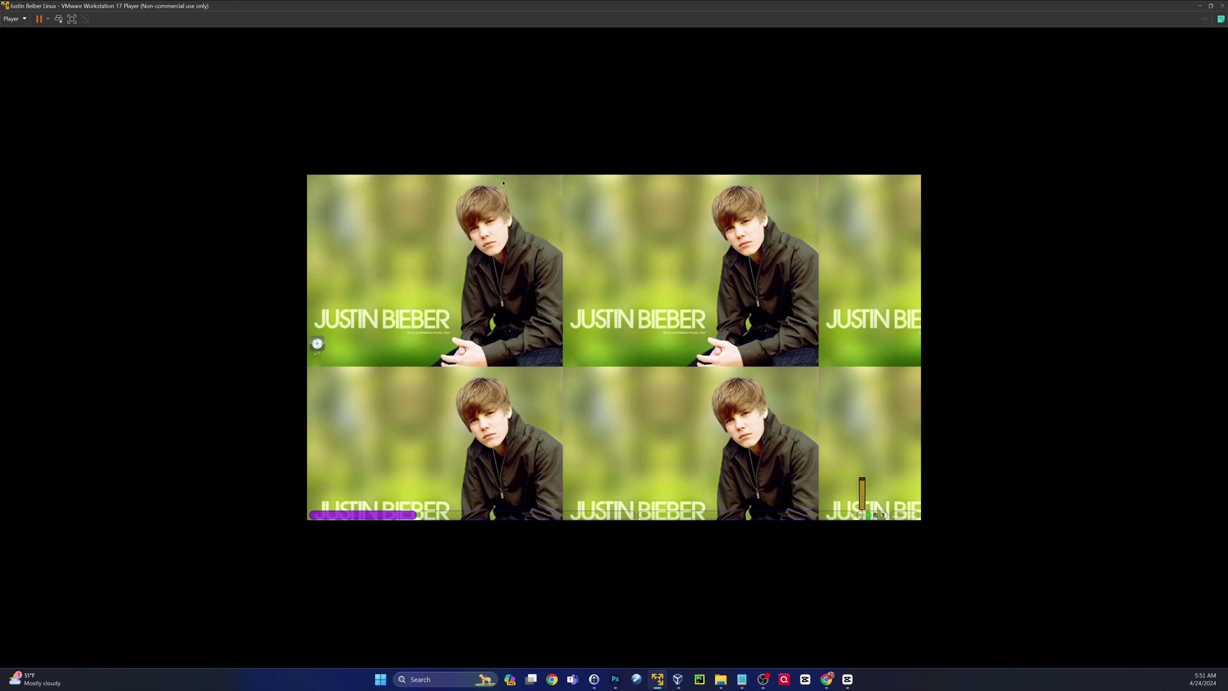
# Step: Open the Control Panel to look over its system configuration options, and close it
pyautogui.rightClick(308, 304)
pyautogui.moveTo(322, 305)
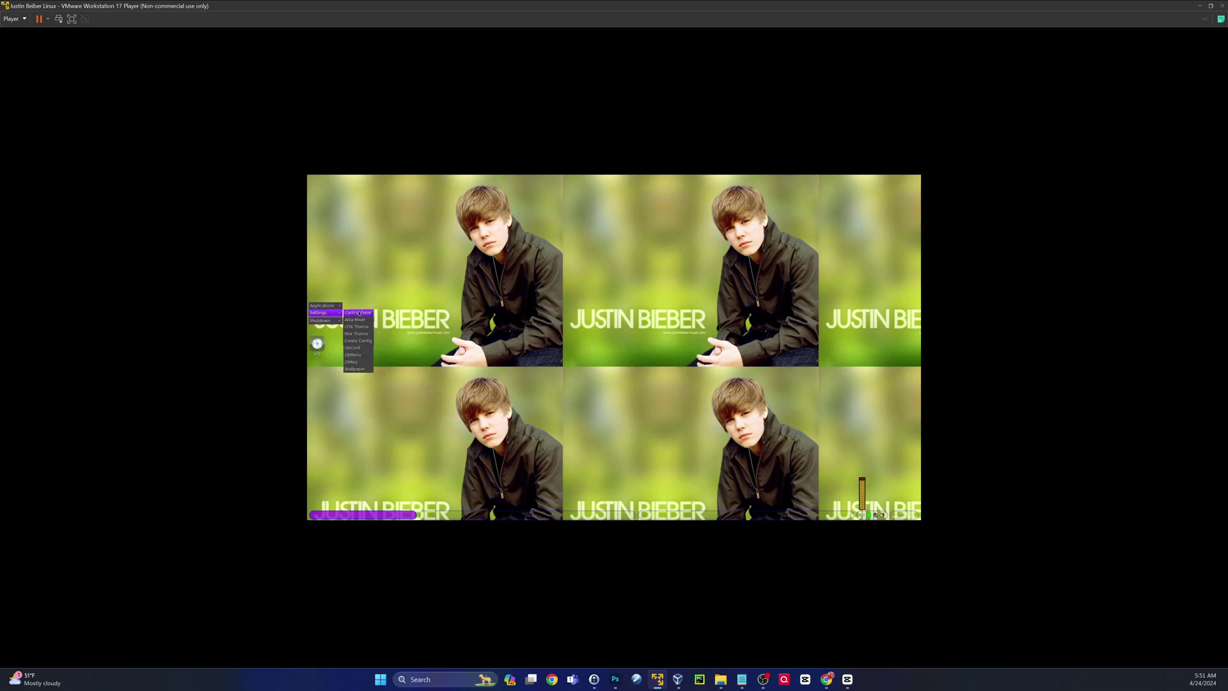
pyautogui.click(369, 313)
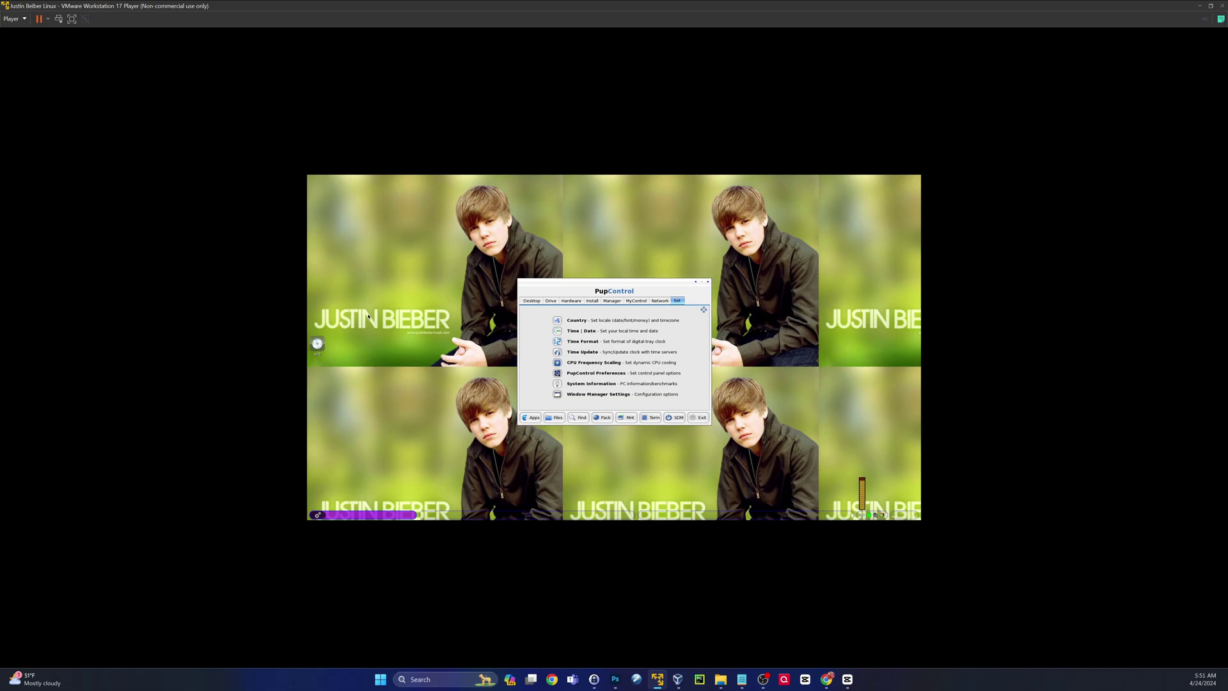
pyautogui.rightClick(798, 395)
pyautogui.click(710, 283)
pyautogui.click(708, 282)
# Step: Open the GTK theme chooser, apply the selected theme, and check the About information before closing it
pyautogui.rightClick(364, 281)
pyautogui.moveTo(370, 293)
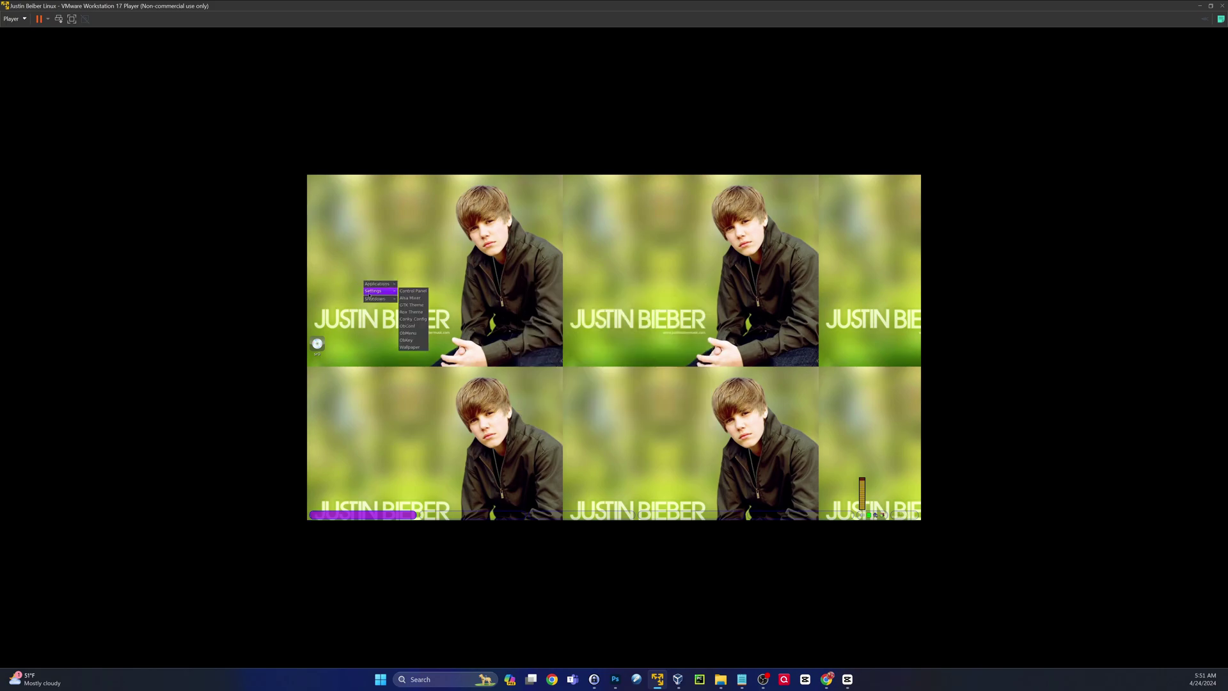
pyautogui.click(419, 306)
pyautogui.click(603, 416)
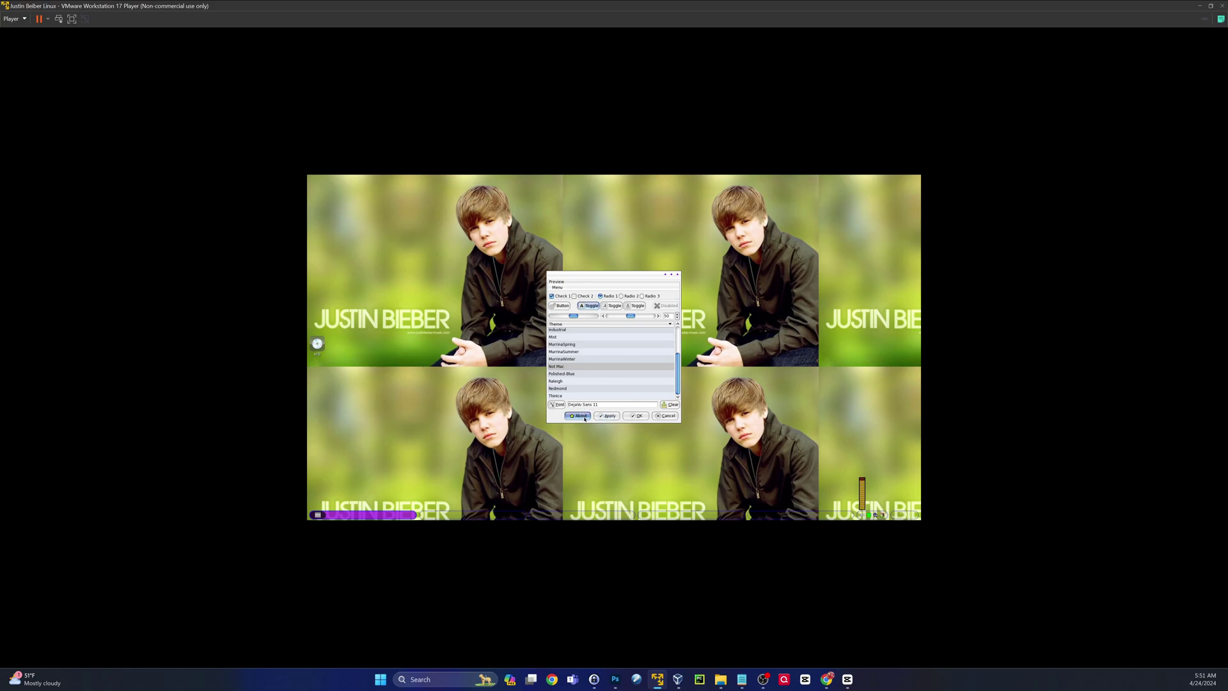
pyautogui.click(580, 417)
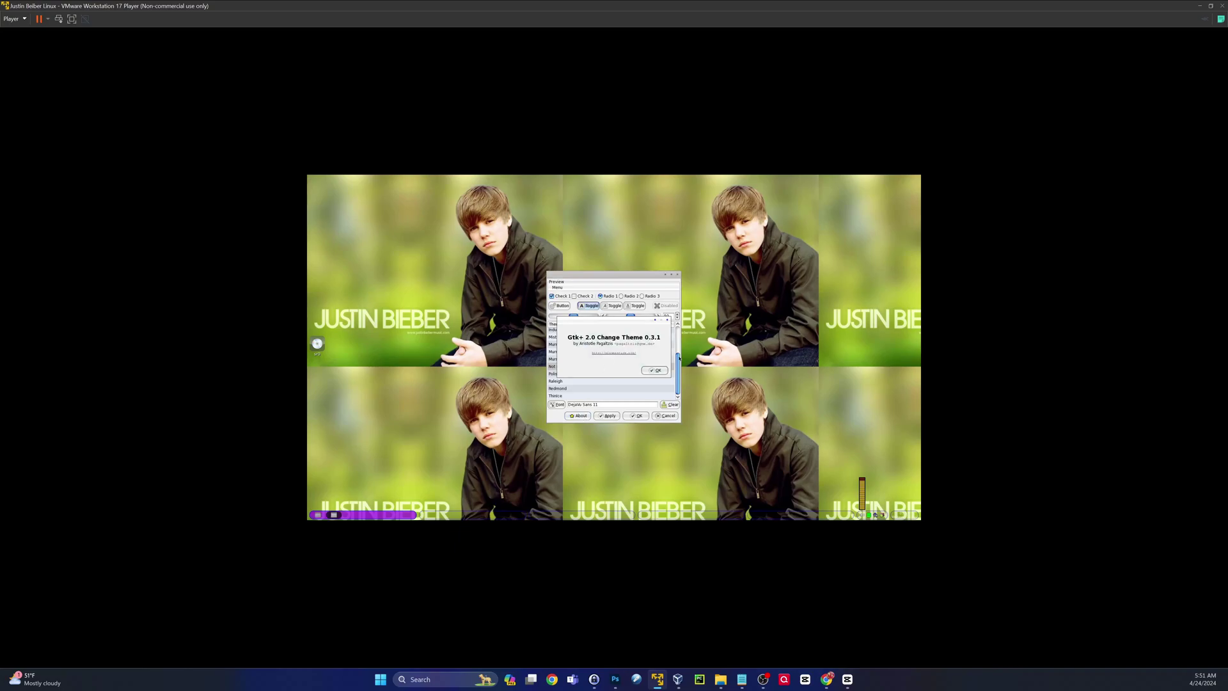
pyautogui.click(653, 372)
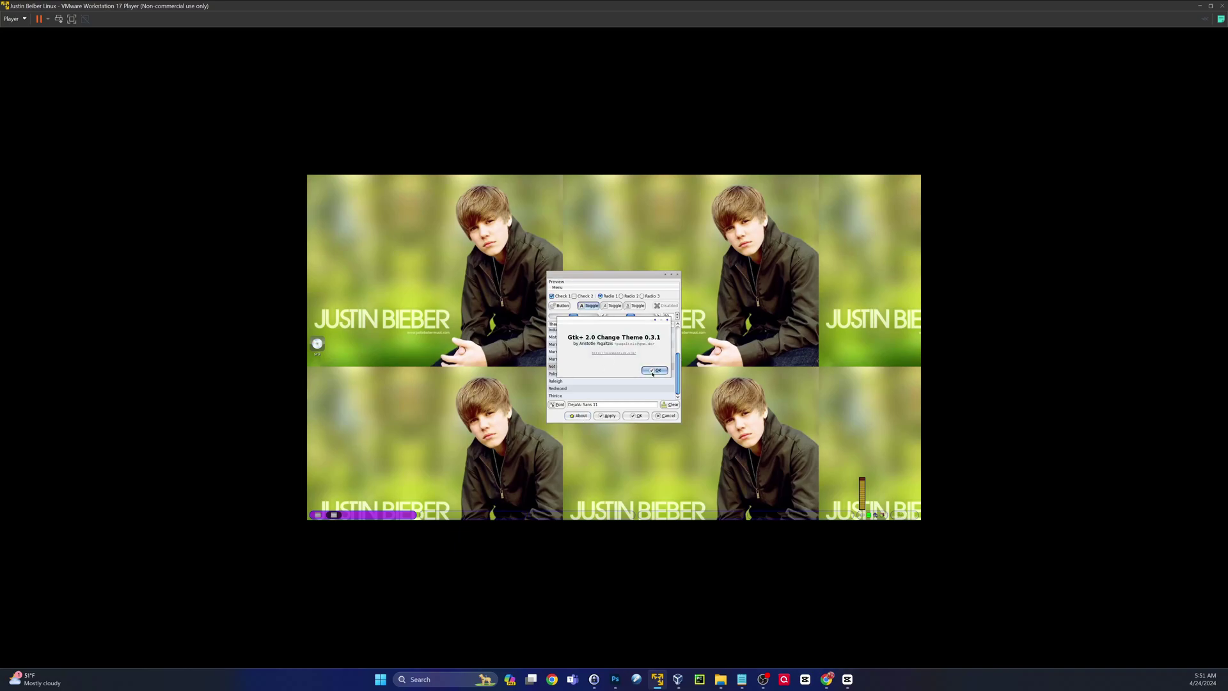
pyautogui.click(677, 274)
# Step: Try the three alternative Justin Bieber backgrounds in the wallpaper settings, and set default.jpg as the stretched desktop wallpaper
pyautogui.rightClick(611, 282)
pyautogui.moveTo(616, 293)
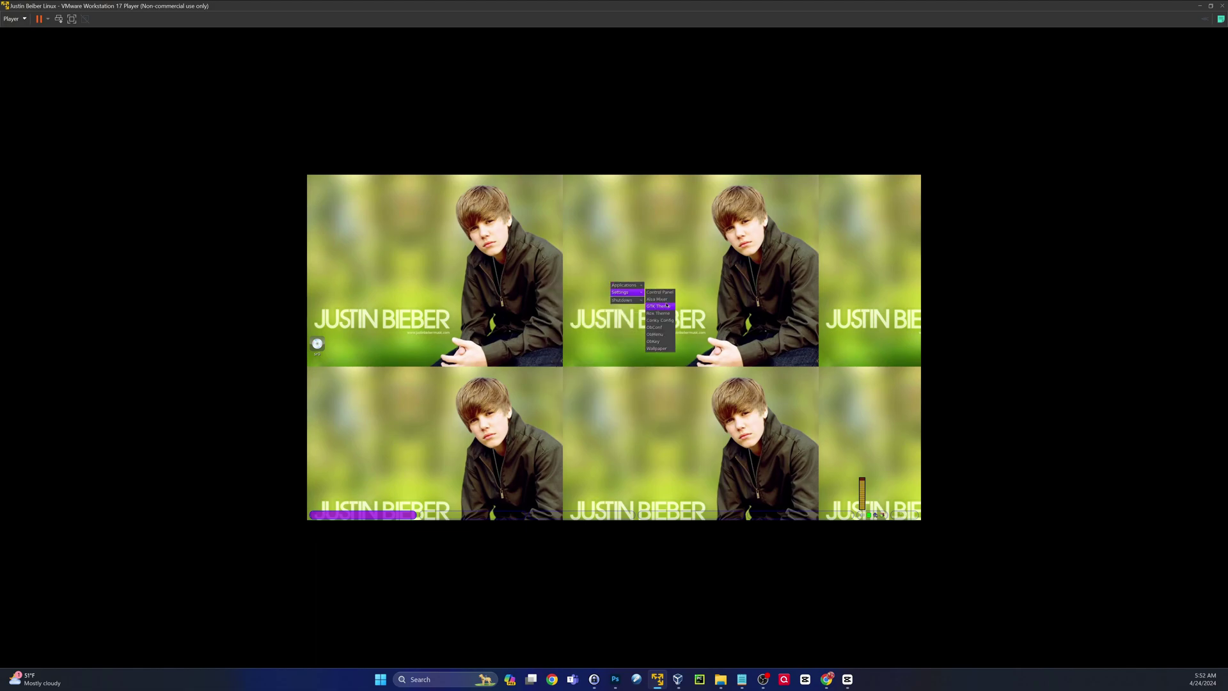
pyautogui.click(659, 349)
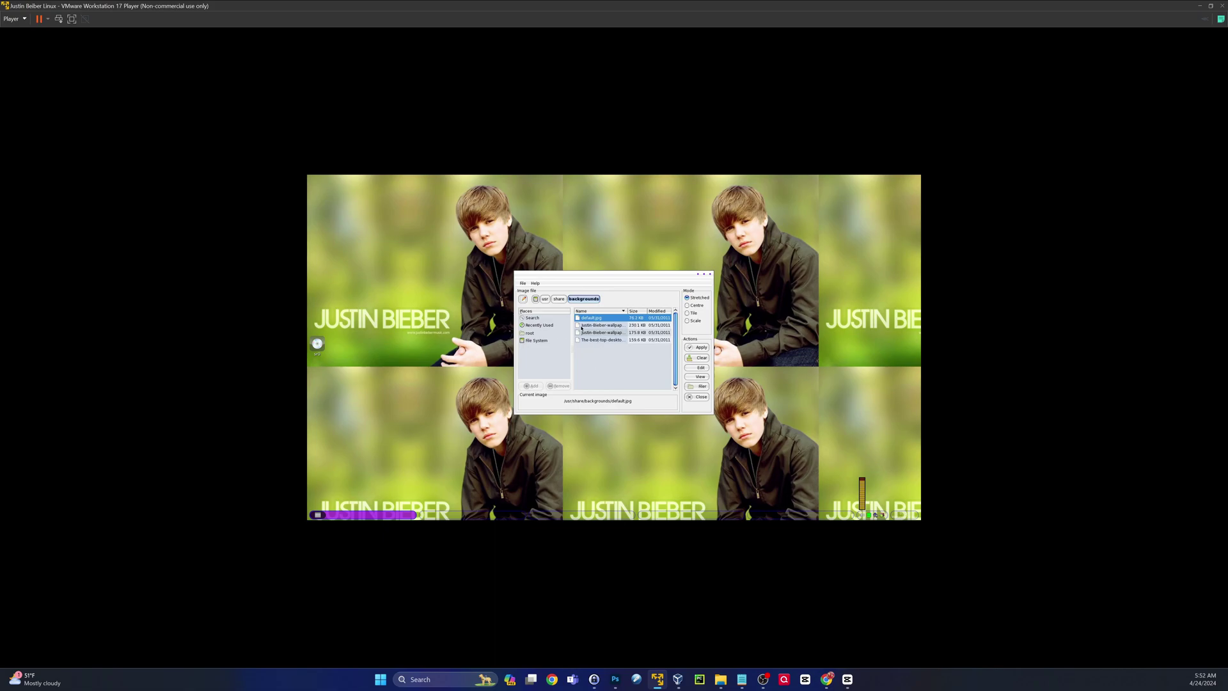
pyautogui.click(600, 325)
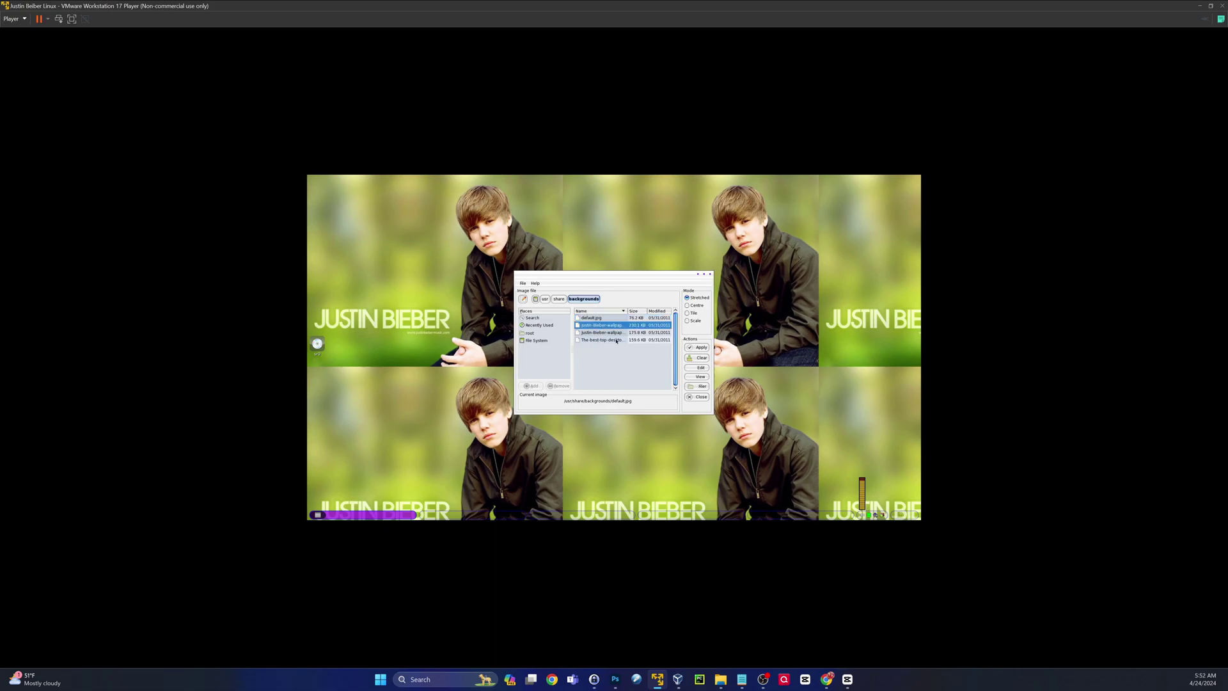
pyautogui.doubleClick(600, 326)
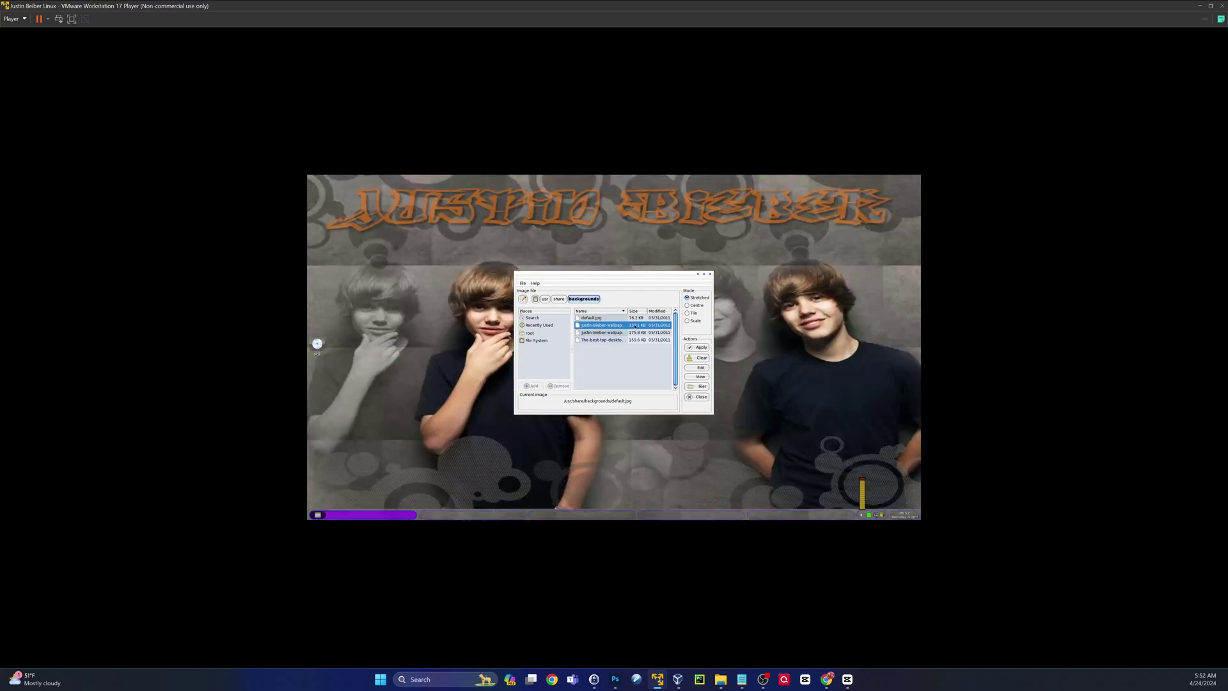
pyautogui.doubleClick(599, 333)
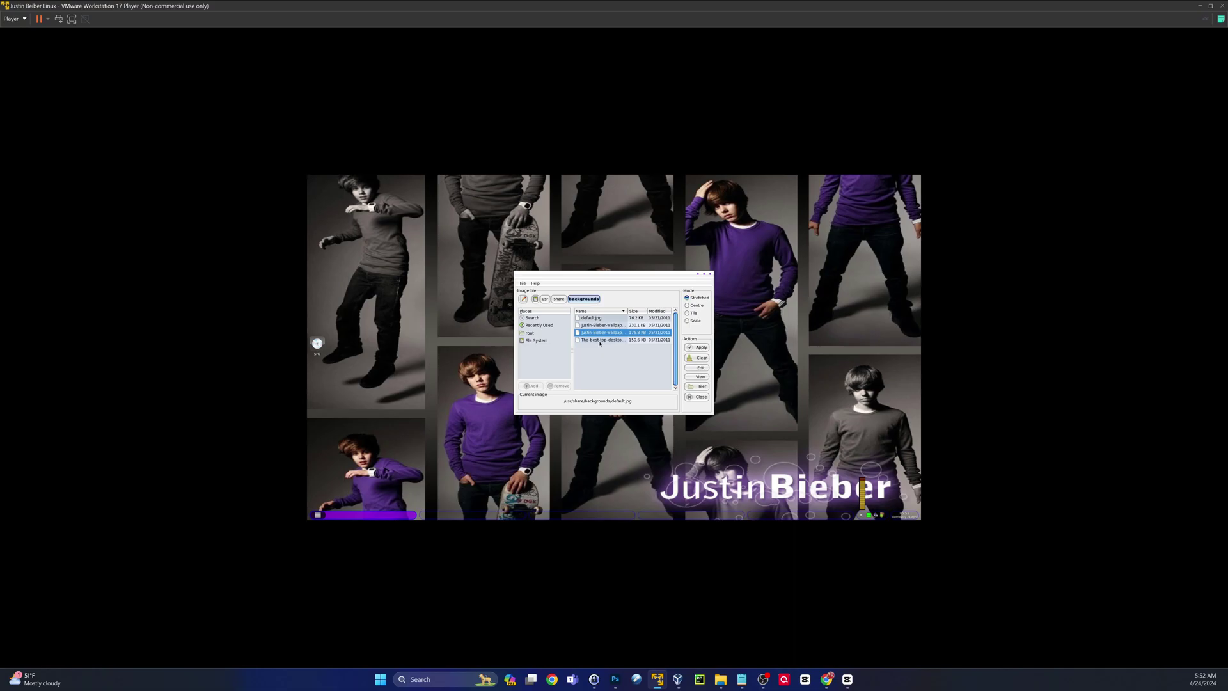
pyautogui.doubleClick(600, 341)
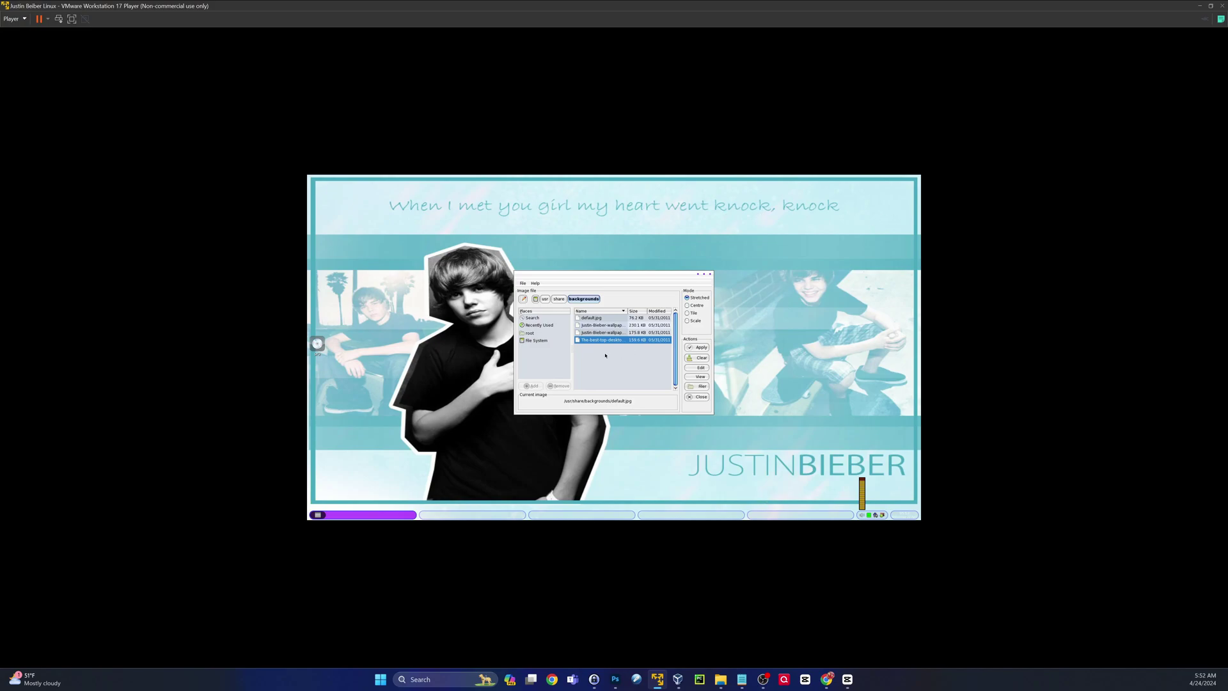
pyautogui.click(592, 319)
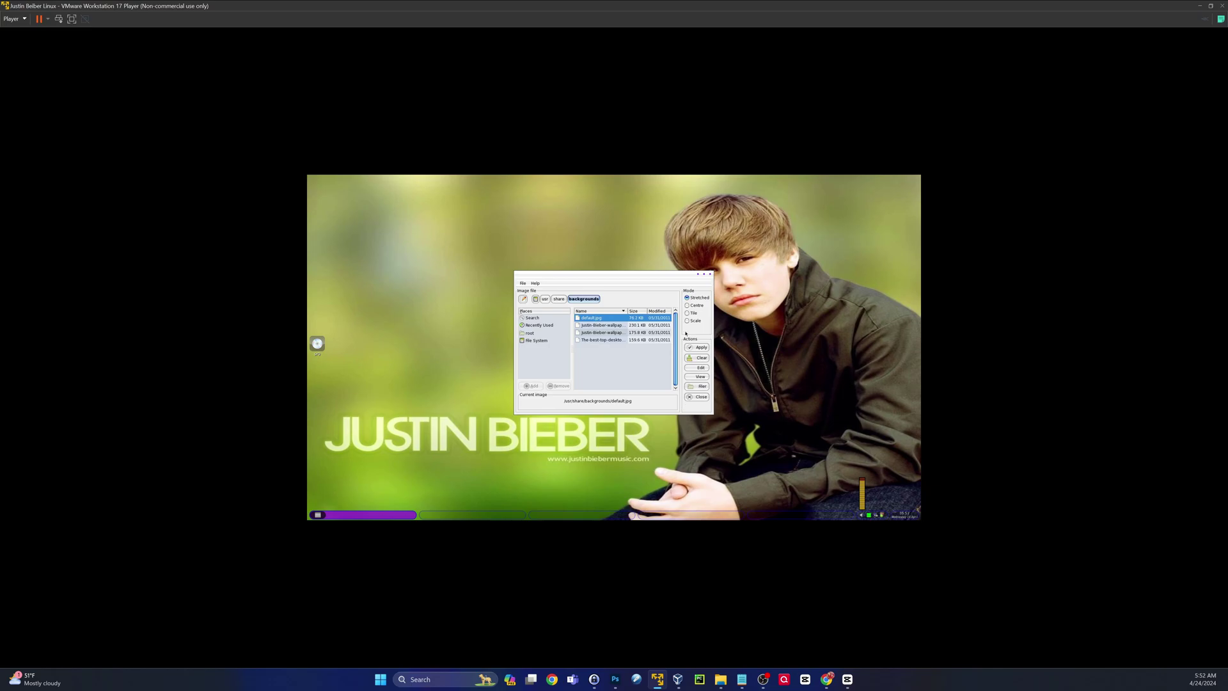
pyautogui.click(709, 275)
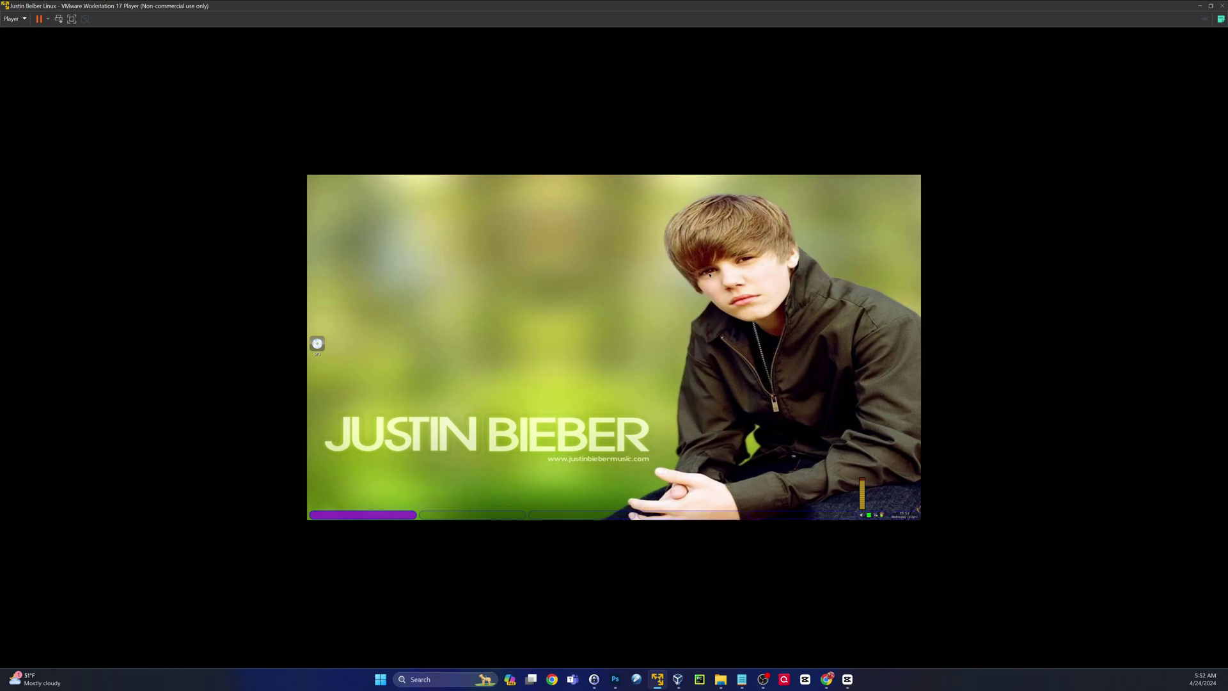